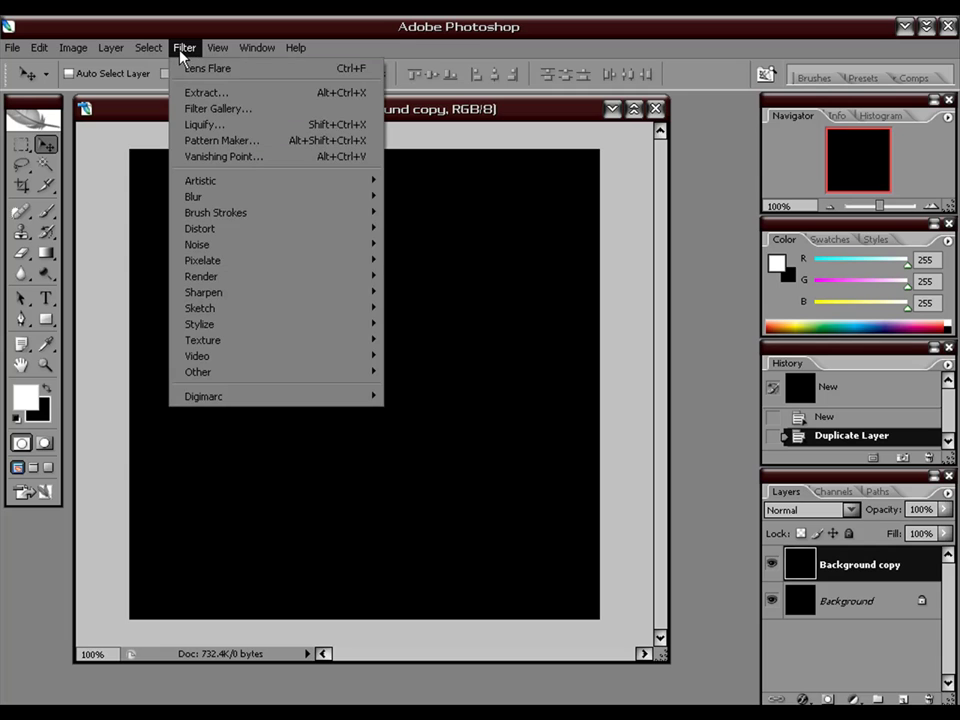
Render a Lens Flare on the Background copy layer using 50-300mm Zoom at 100% brightness
mouse_move(255, 276)
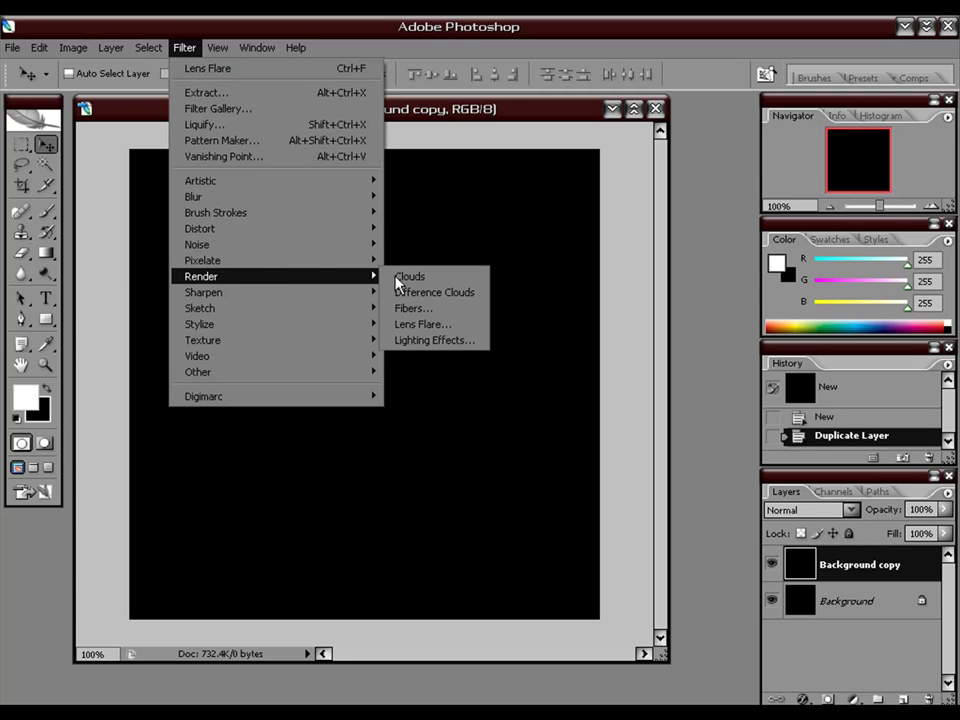
left_click(461, 324)
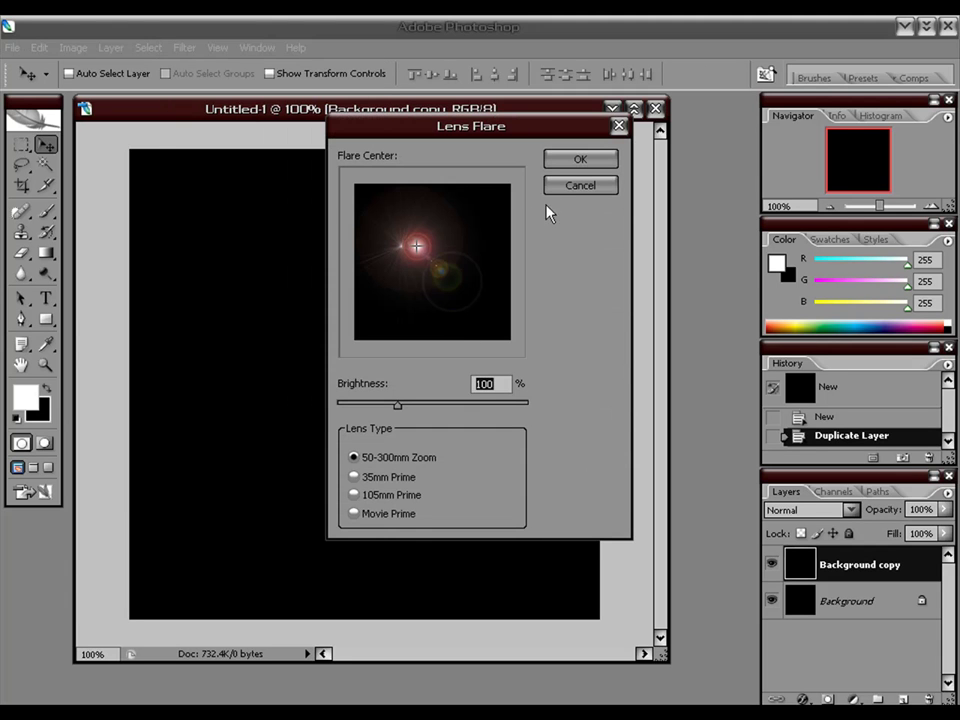
left_click(577, 160)
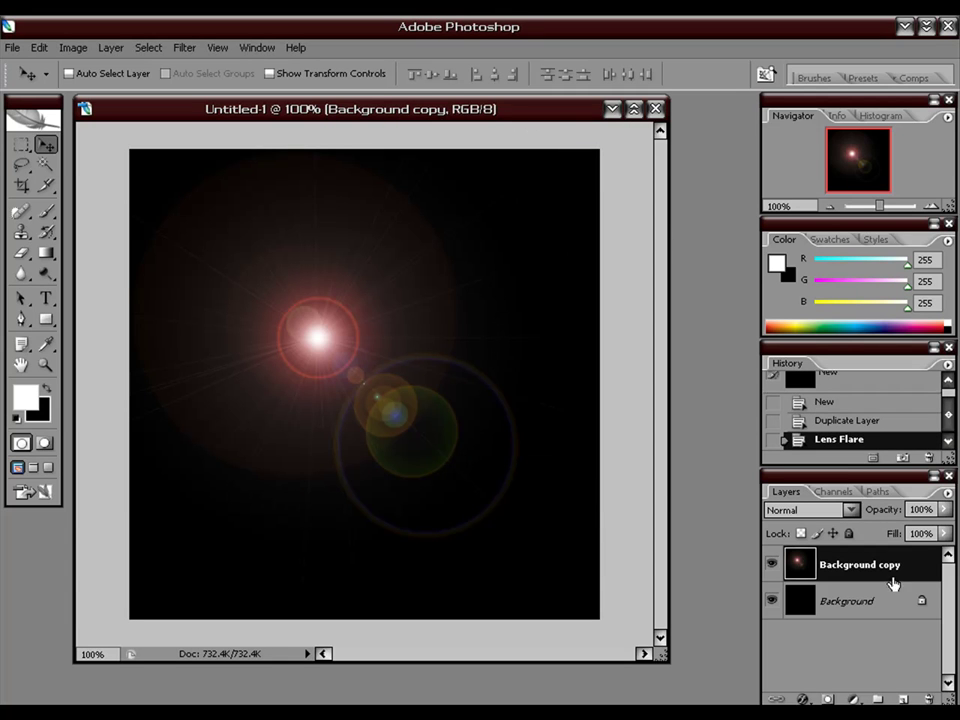
Squash the flare layer vertically to less than half its height, keeping its lower edge at the canvas bottom
left_click(40, 47)
left_click(153, 337)
left_click_drag(364, 151, 366, 428)
left_click(736, 75)
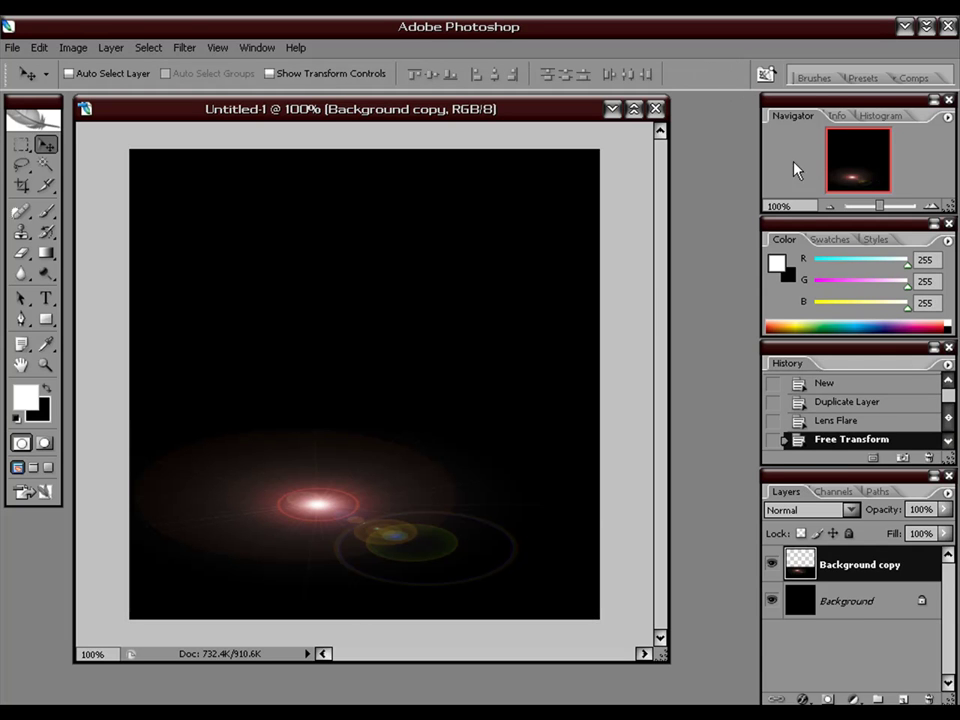
Duplicate the squashed flare layer and set the copy's blend mode to Lighten
right_click(882, 574)
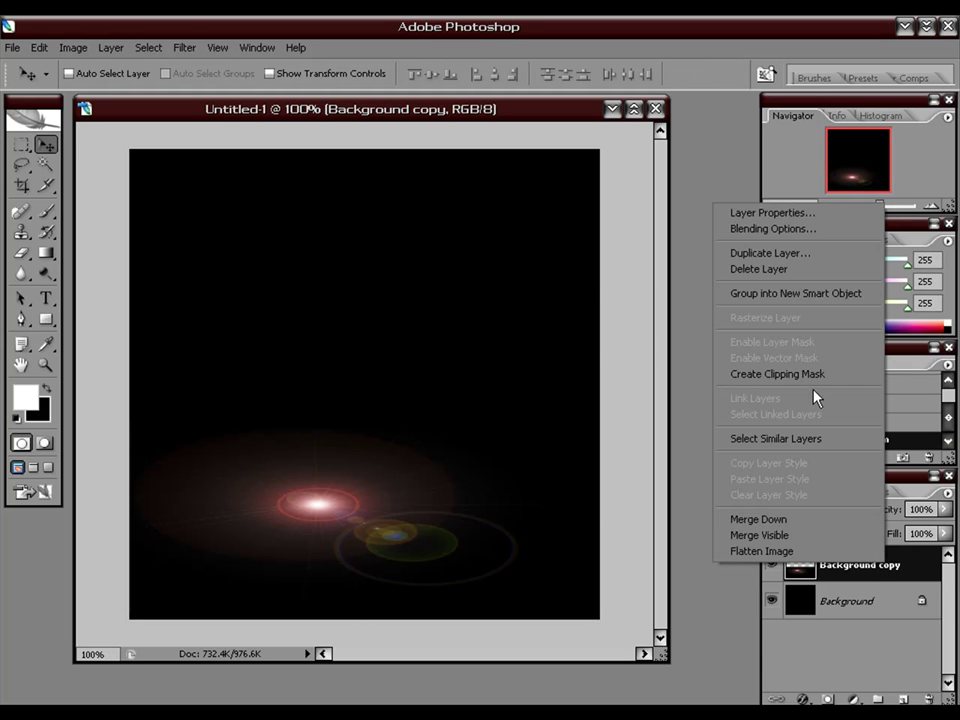
left_click(811, 253)
key("Return")
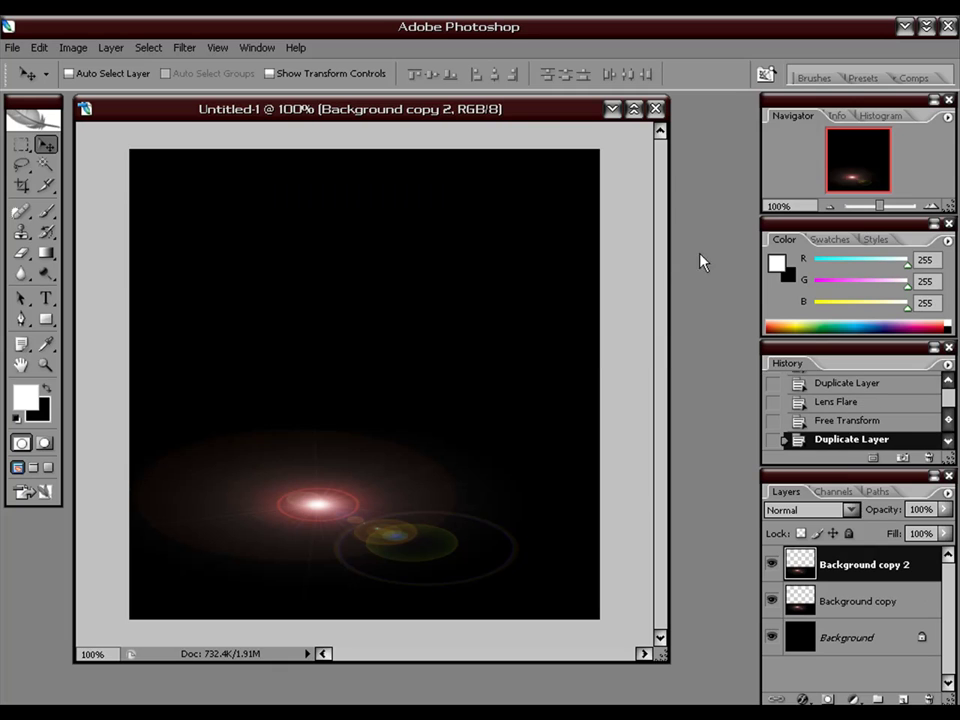
left_click(851, 510)
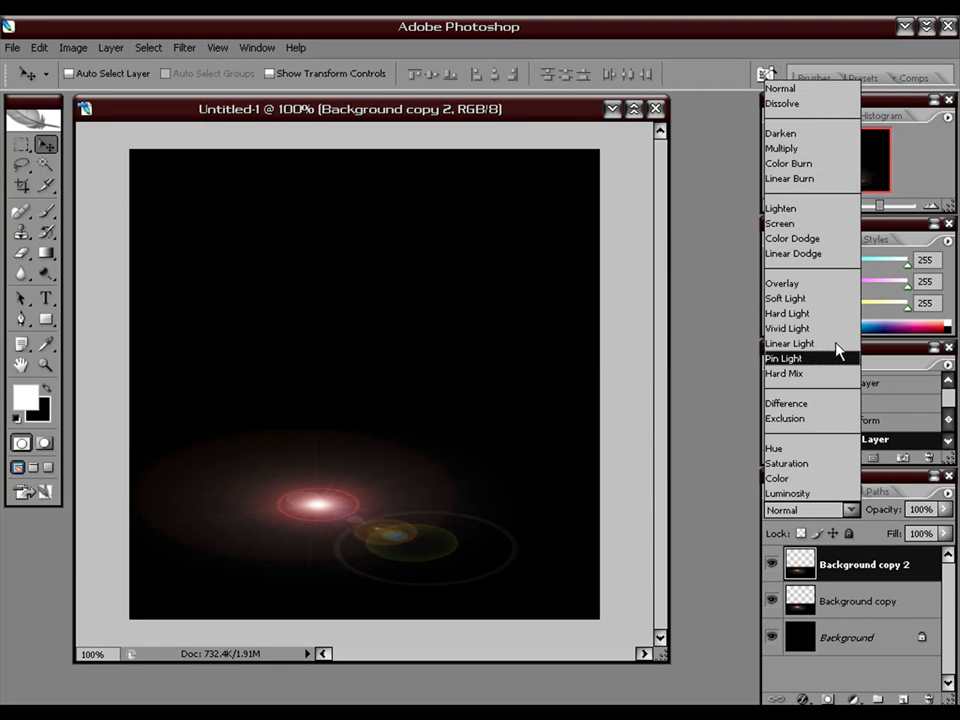
left_click(812, 208)
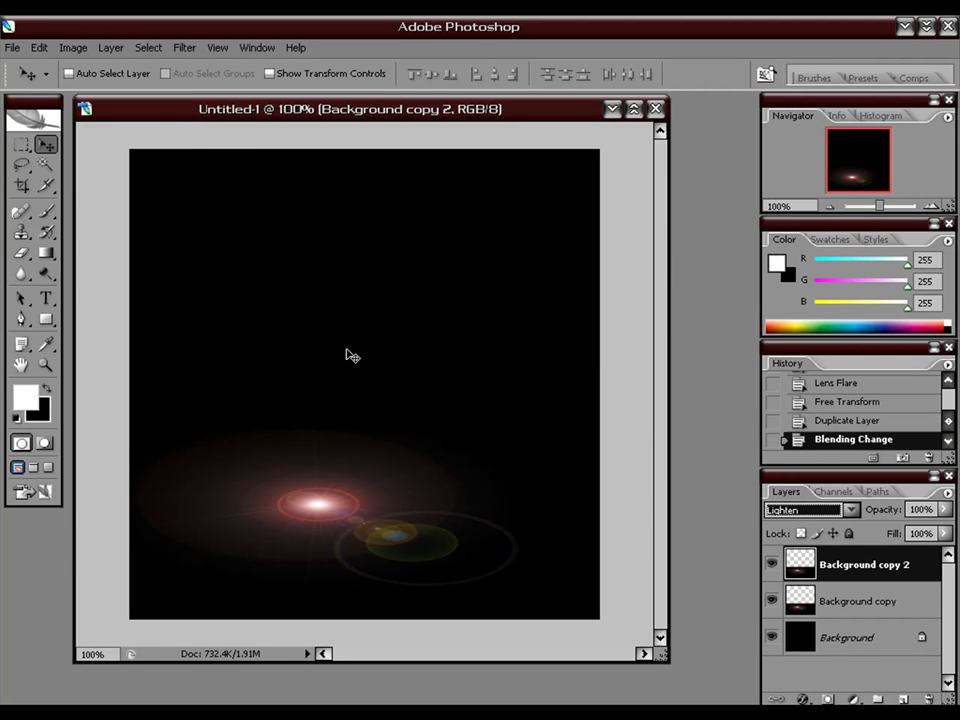
Rotate the flare copy 90° clockwise and move it so both bright centres overlap in a cross
left_click(38, 48)
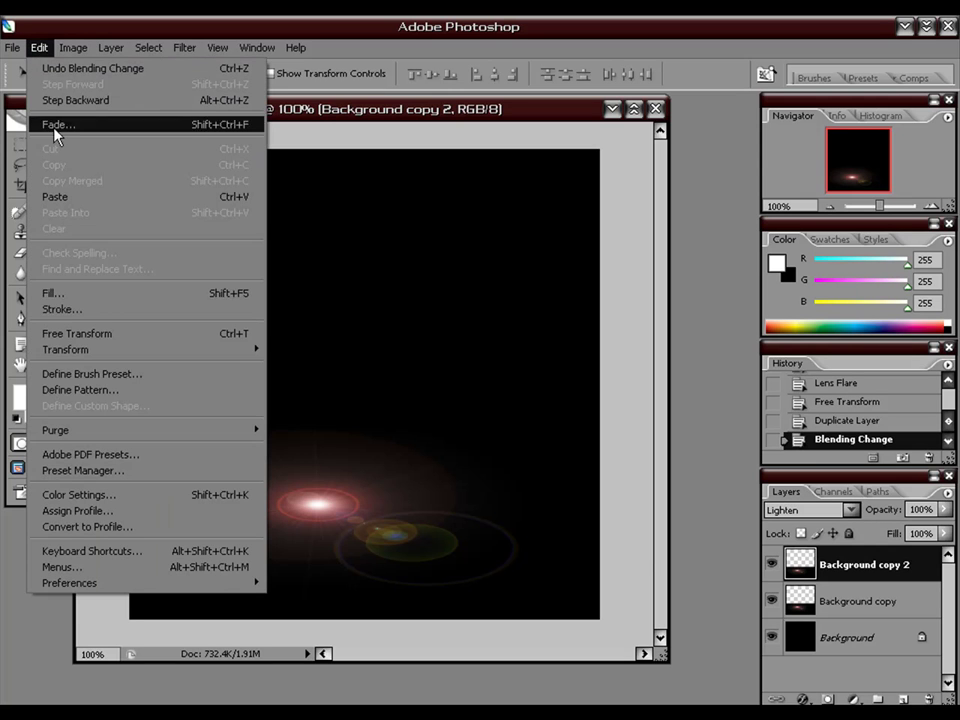
mouse_move(129, 349)
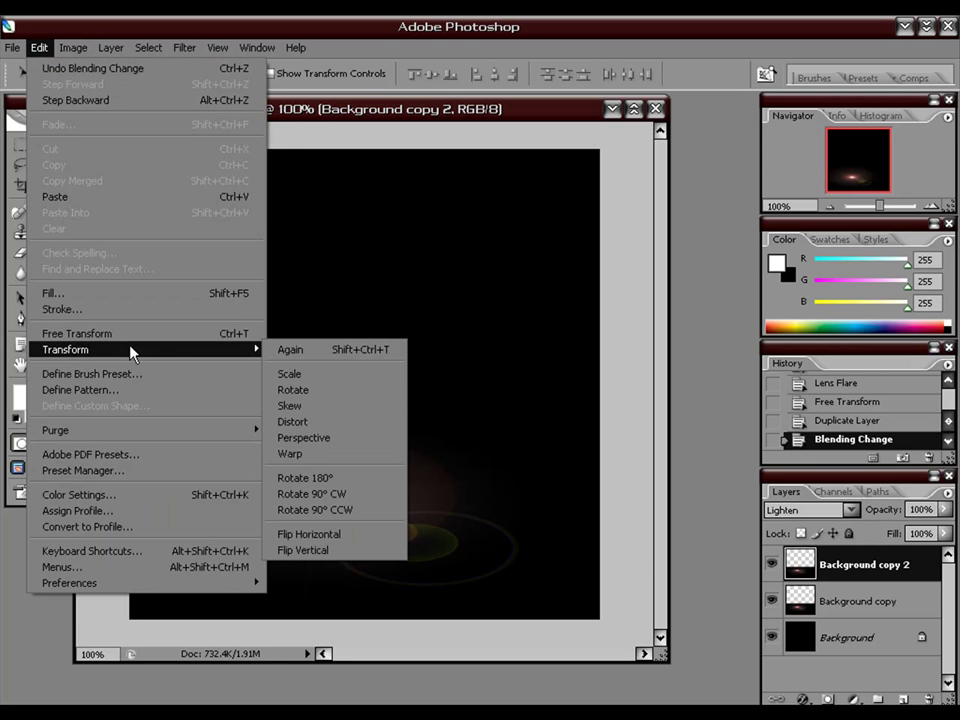
left_click(356, 494)
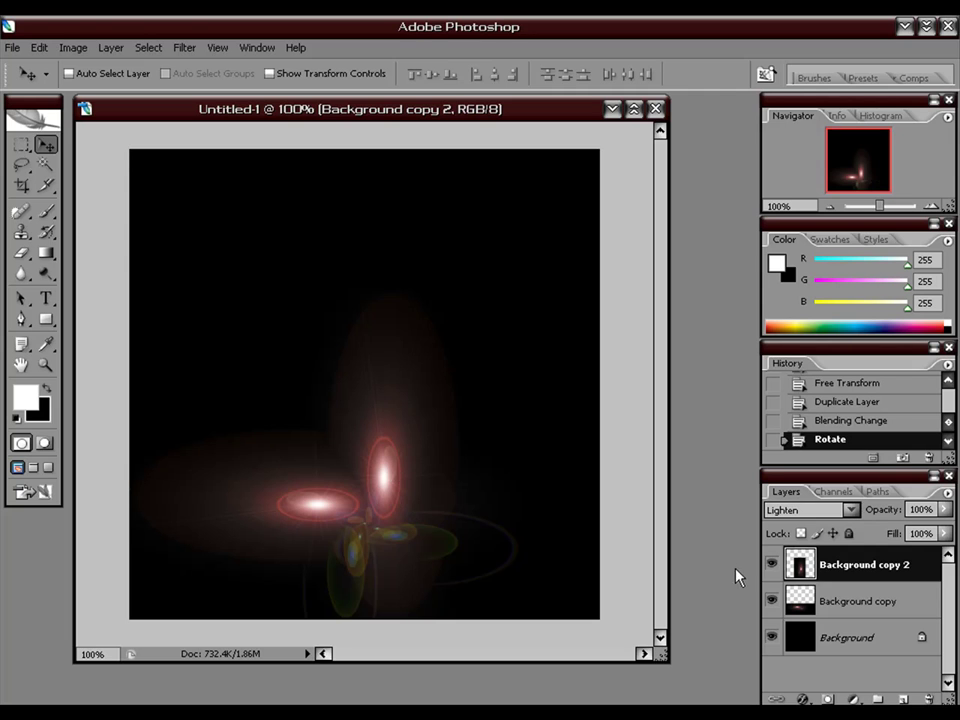
left_click_drag(367, 480, 316, 503)
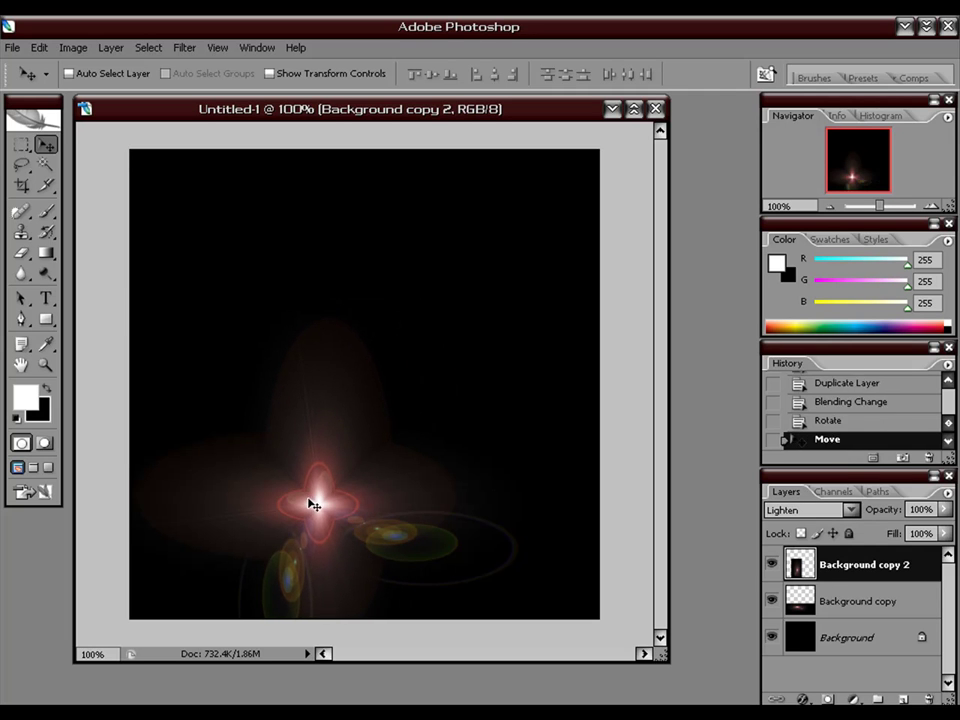
Merge the two crossed flare layers into one layer, leaving the black Background separate
left_click(855, 601, "shift")
right_click(855, 601)
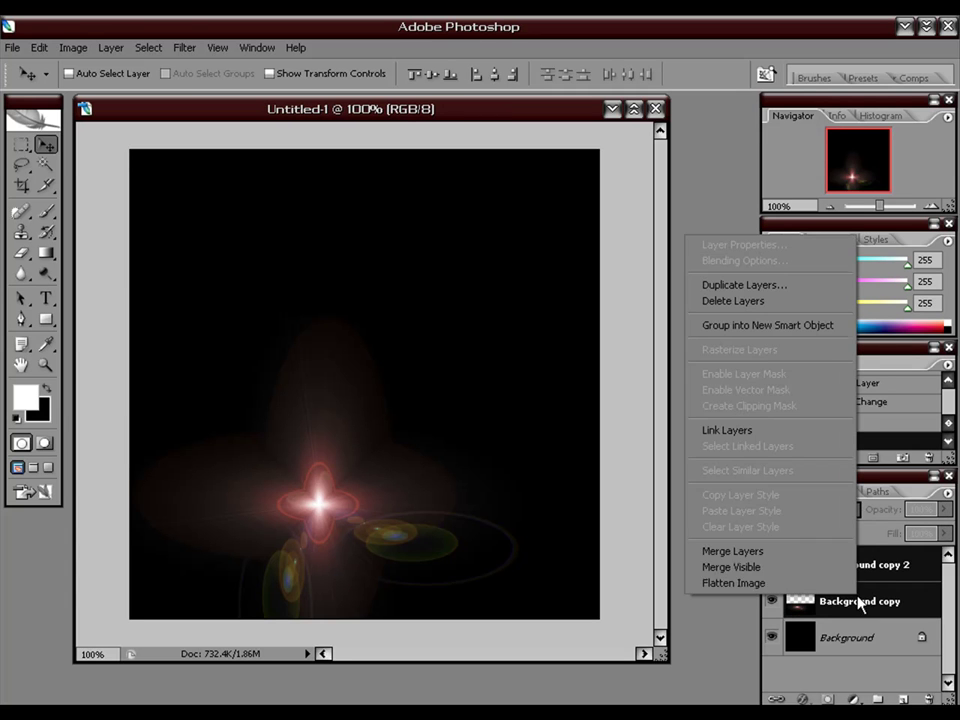
left_click(808, 566)
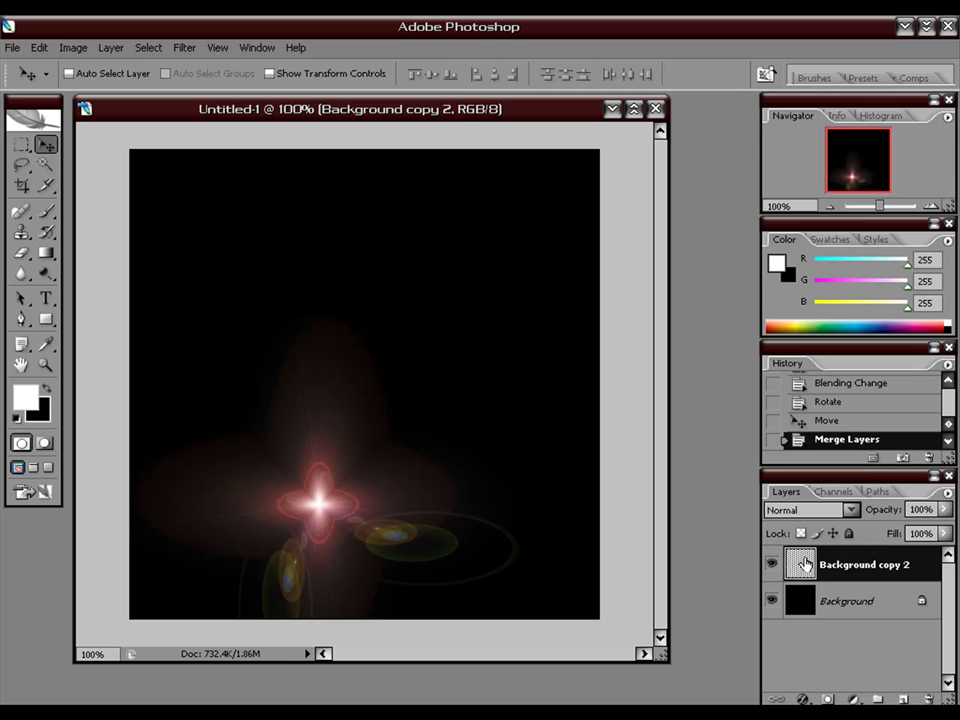
Duplicate the merged flare layer and move the copy up to the middle of the canvas
right_click(869, 567)
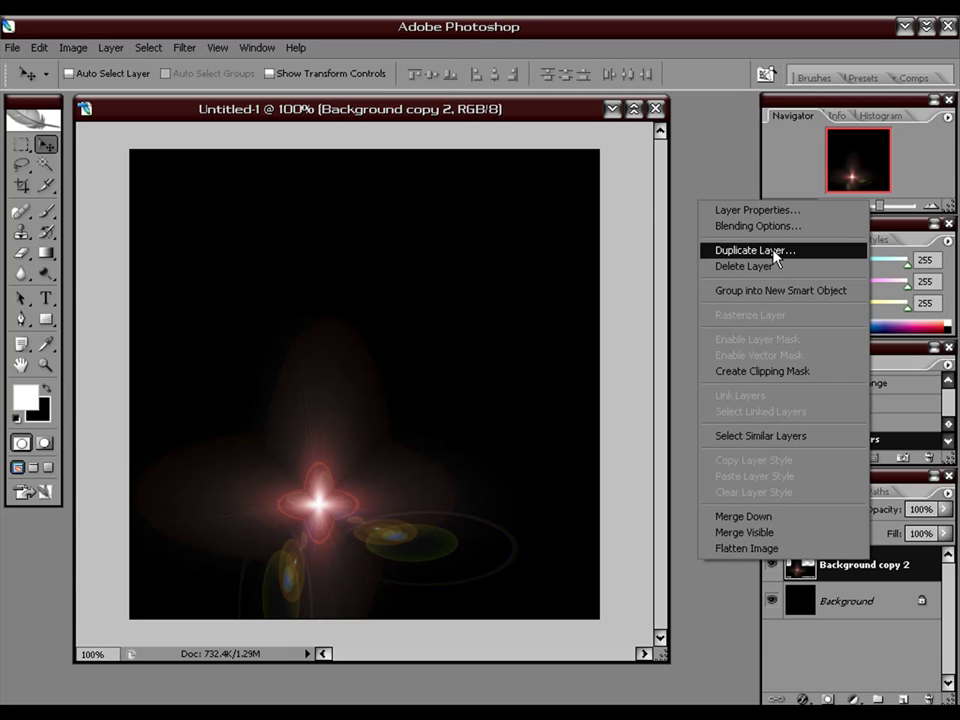
left_click(776, 253)
left_click(632, 229)
left_click_drag(335, 505, 377, 356)
Set the upper flare copy's blend mode to Lighten and move the original flare layer exactly beneath it
left_click(828, 602)
left_click(835, 566)
left_click(821, 515)
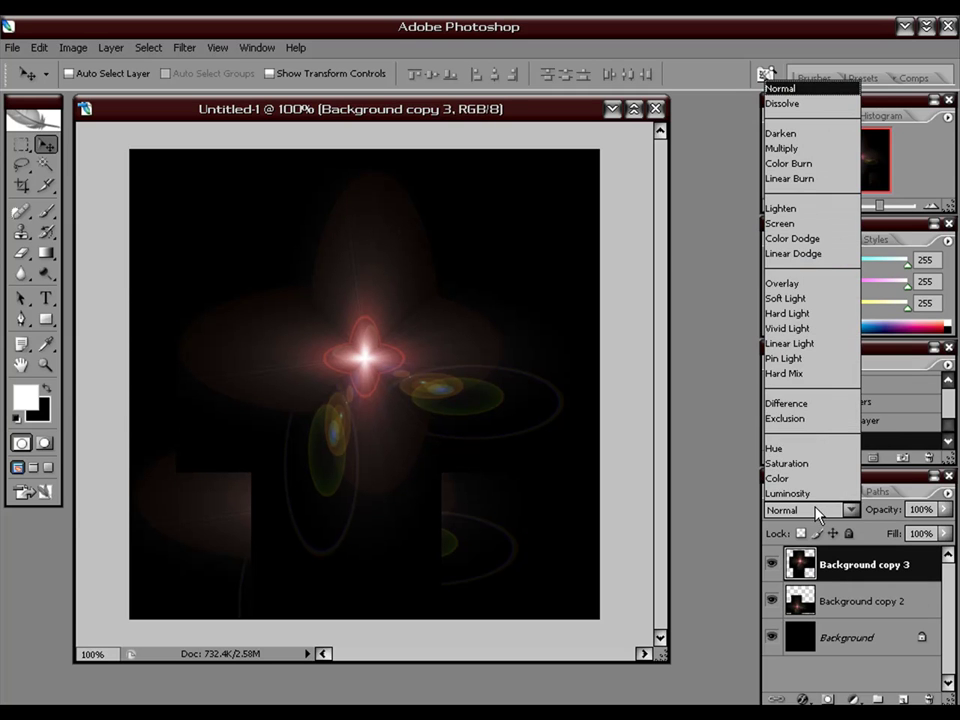
left_click(818, 512)
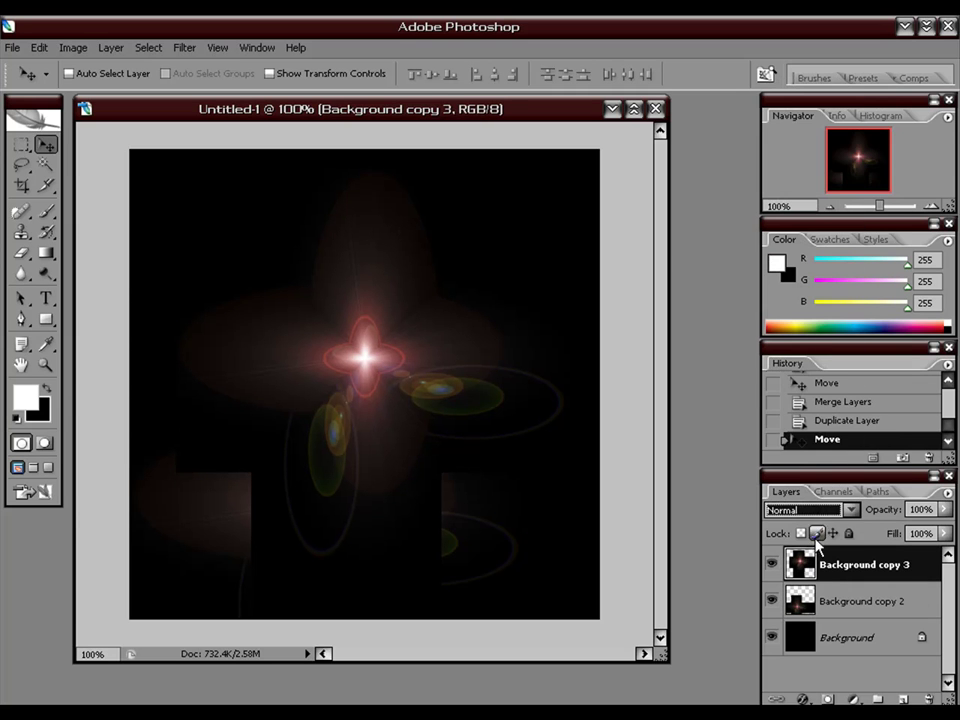
left_click(821, 515)
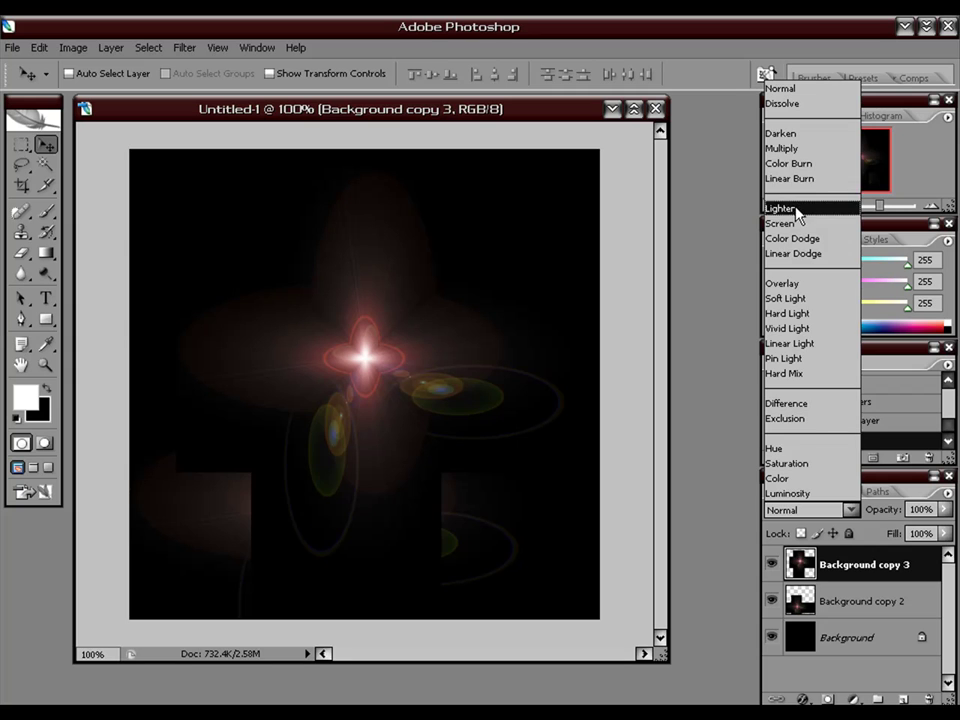
left_click(797, 208)
left_click(845, 603)
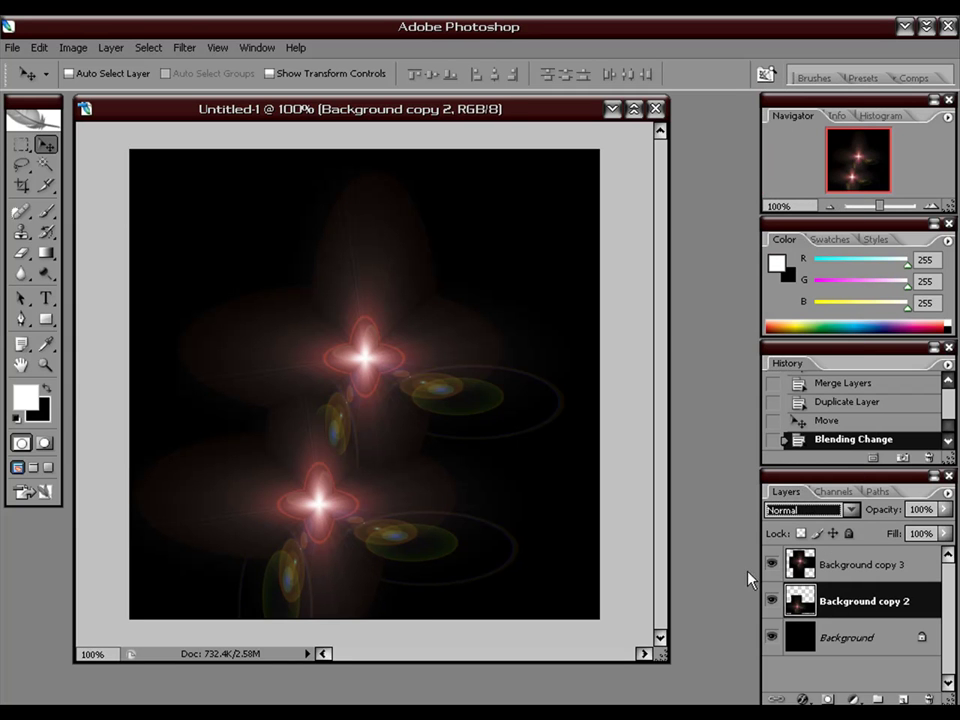
left_click_drag(306, 524, 347, 376)
Rotate the Background copy 3 layer by about -44.6° around the flare's bright centre to form an eight-petal flower
left_click(805, 570)
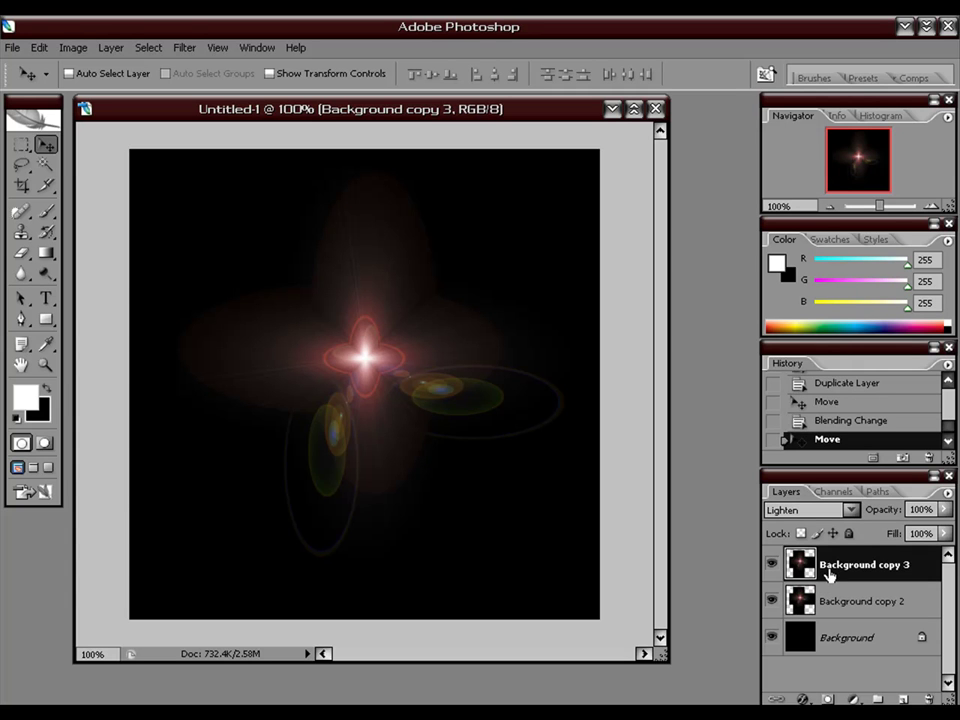
left_click(48, 50)
mouse_move(133, 351)
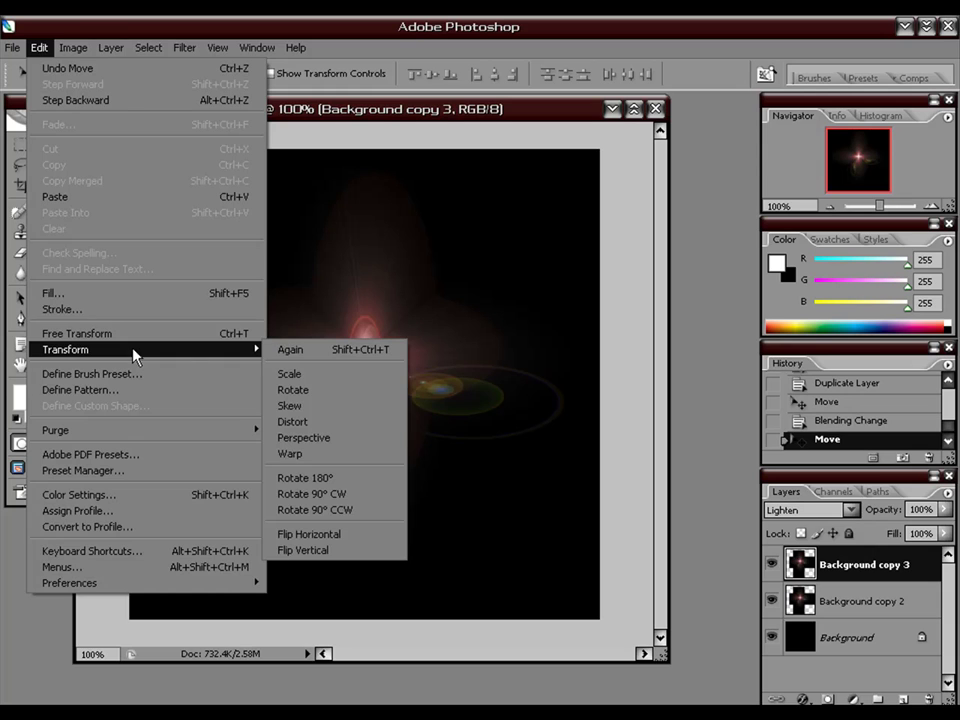
left_click(332, 377)
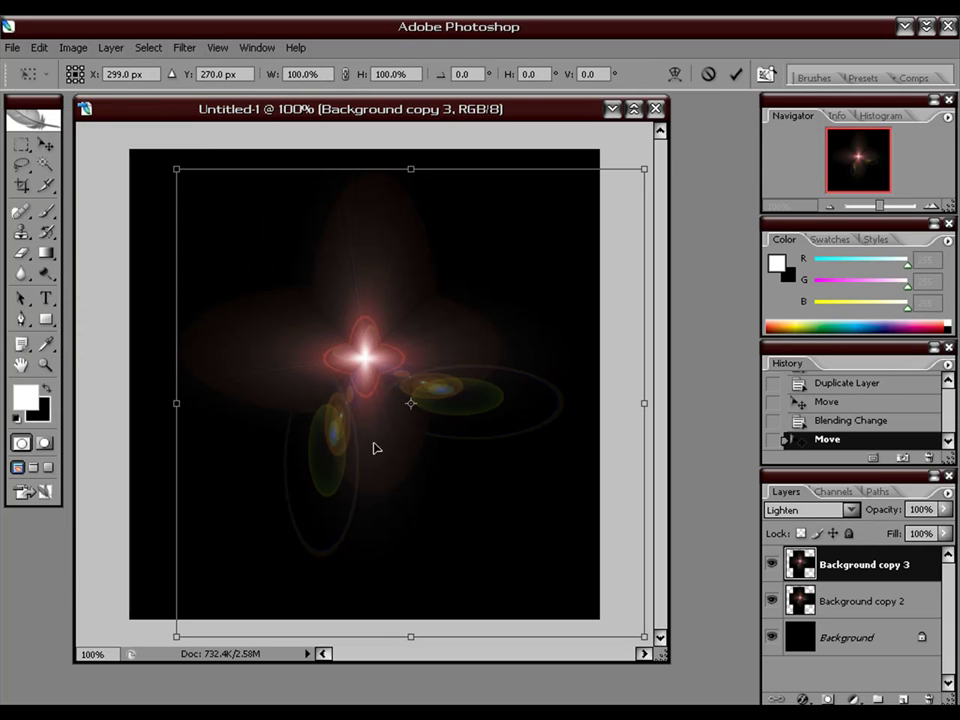
left_click_drag(410, 405, 366, 358)
left_click_drag(644, 157, 403, 108)
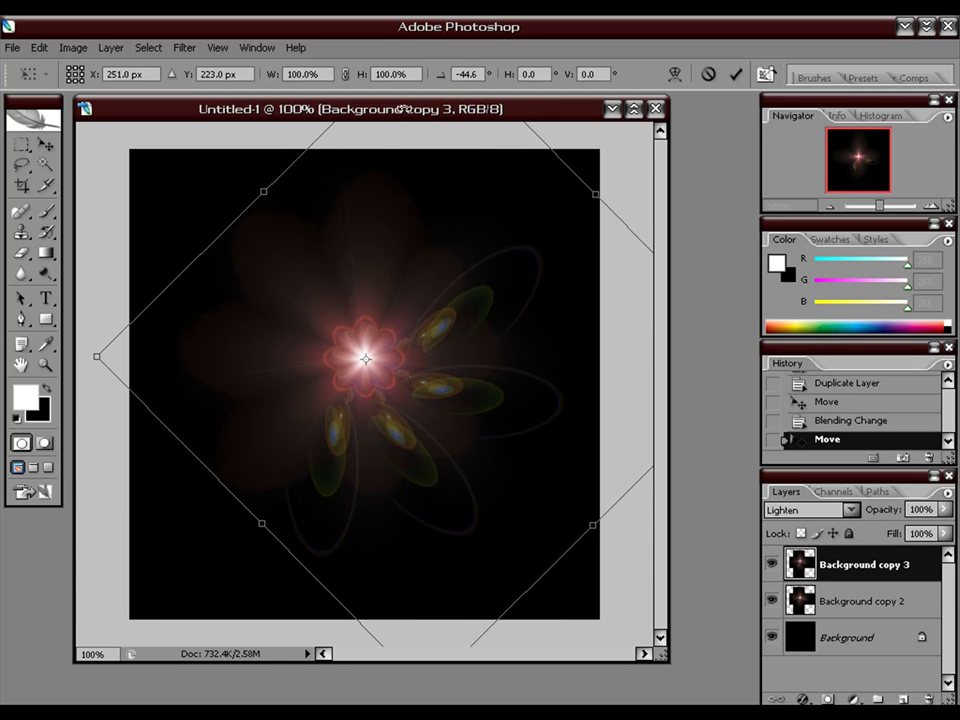
left_click(734, 78)
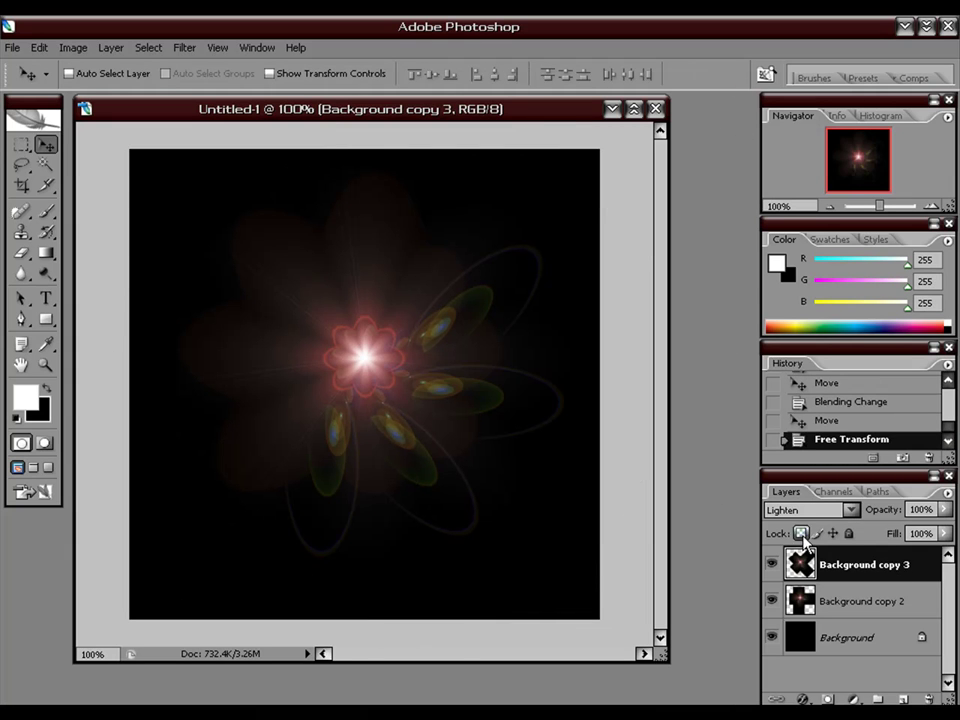
Merge the Background copy 2 and Background copy 3 layers into a single flower layer
left_click(845, 596)
left_click(849, 578, "shift")
right_click(849, 577)
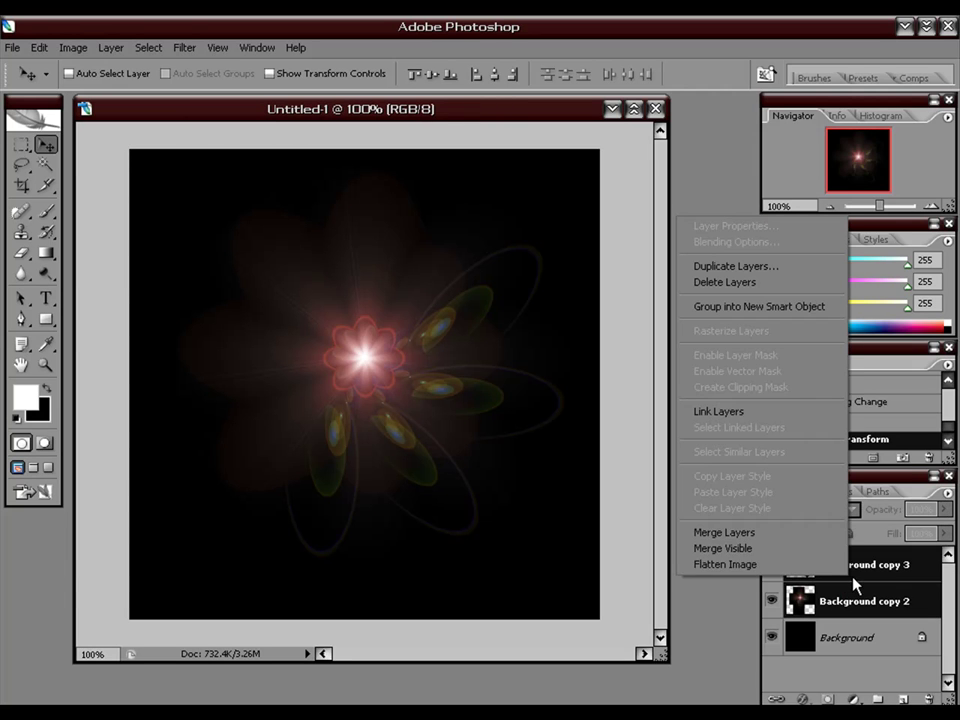
left_click(804, 533)
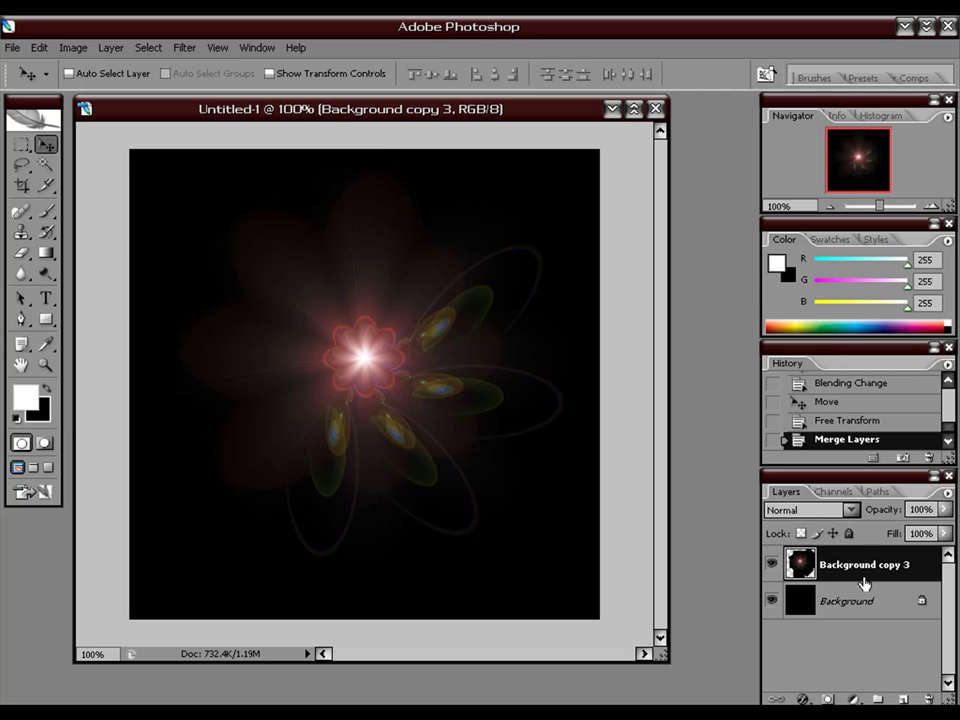
Distort the flower layer with a Sine Wave filter: 38 generators, wavelength 85–136, amplitude 1–34, scale 100%, Wrap Around
left_click(184, 47)
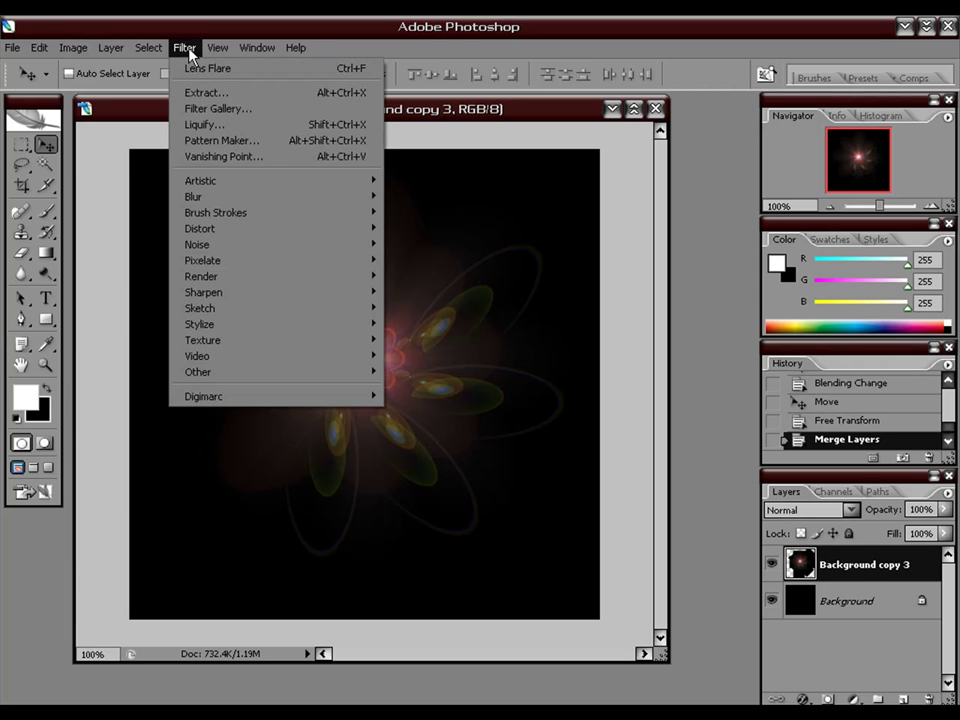
mouse_move(248, 237)
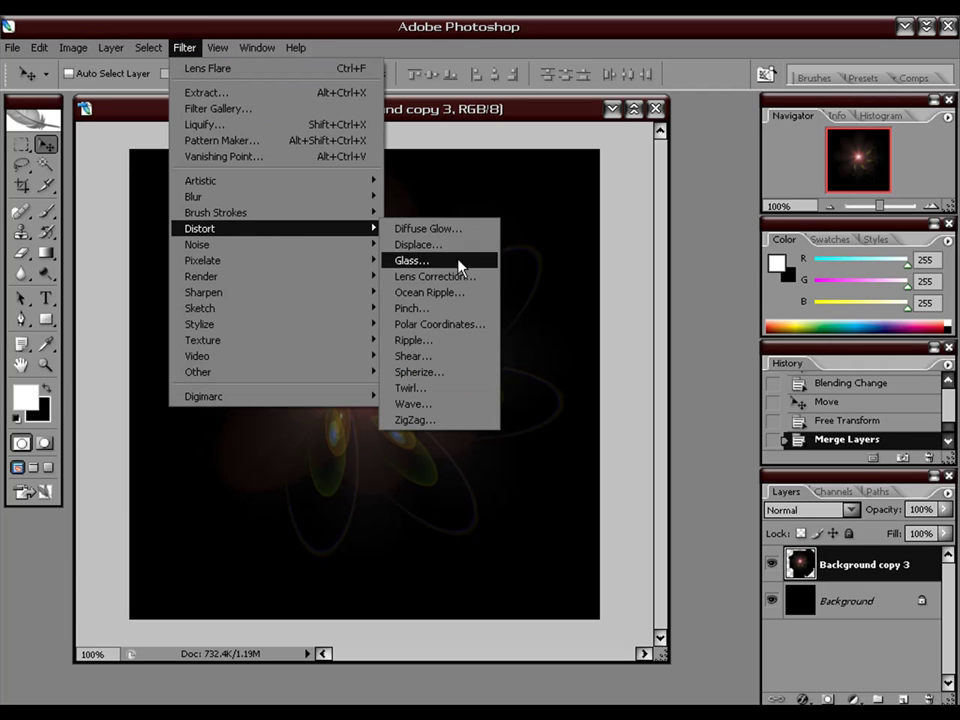
left_click(455, 402)
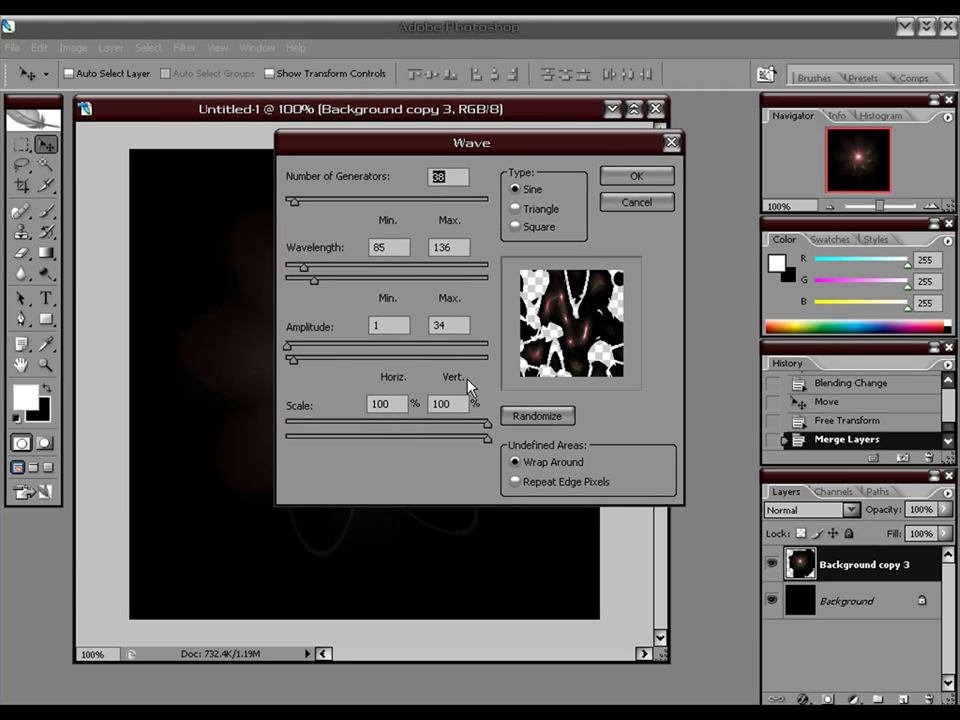
left_click(514, 209)
left_click(514, 226)
left_click(514, 189)
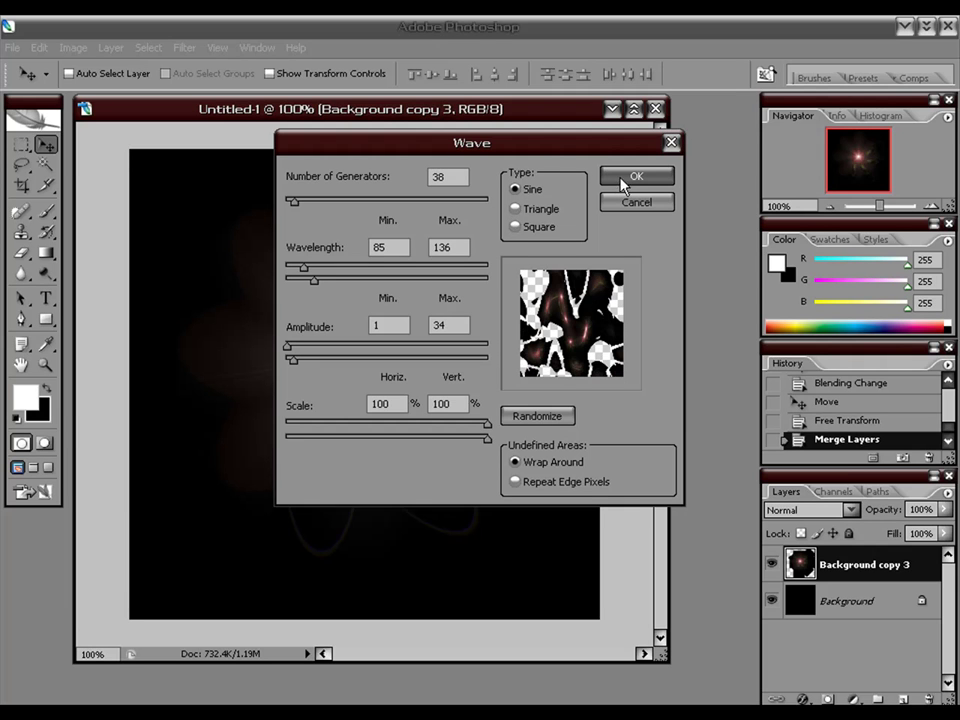
left_click(624, 180)
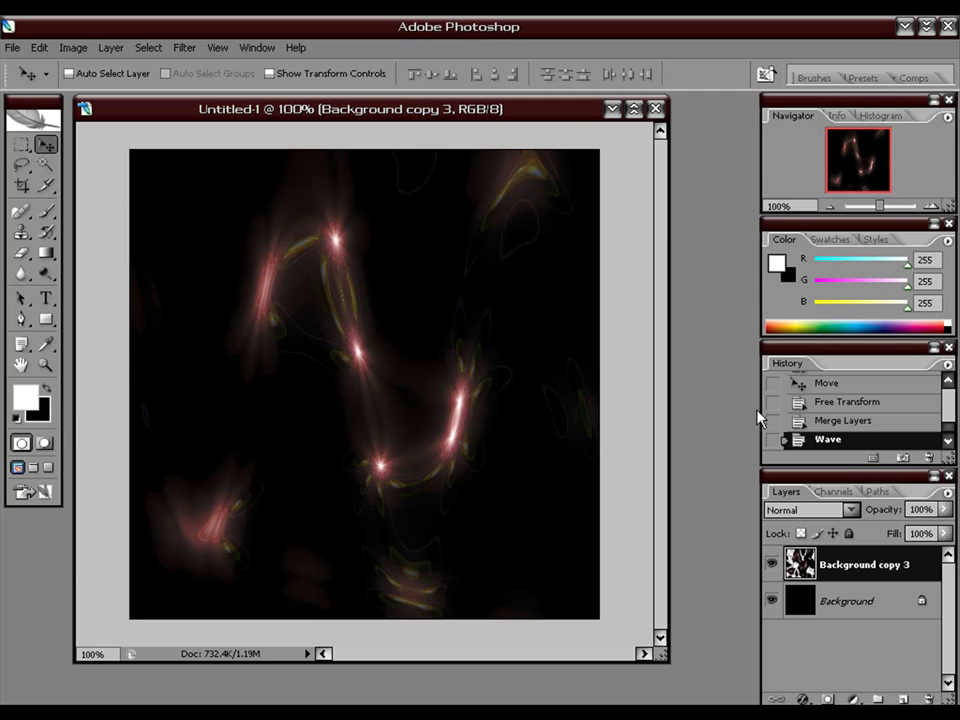
right_click(924, 566)
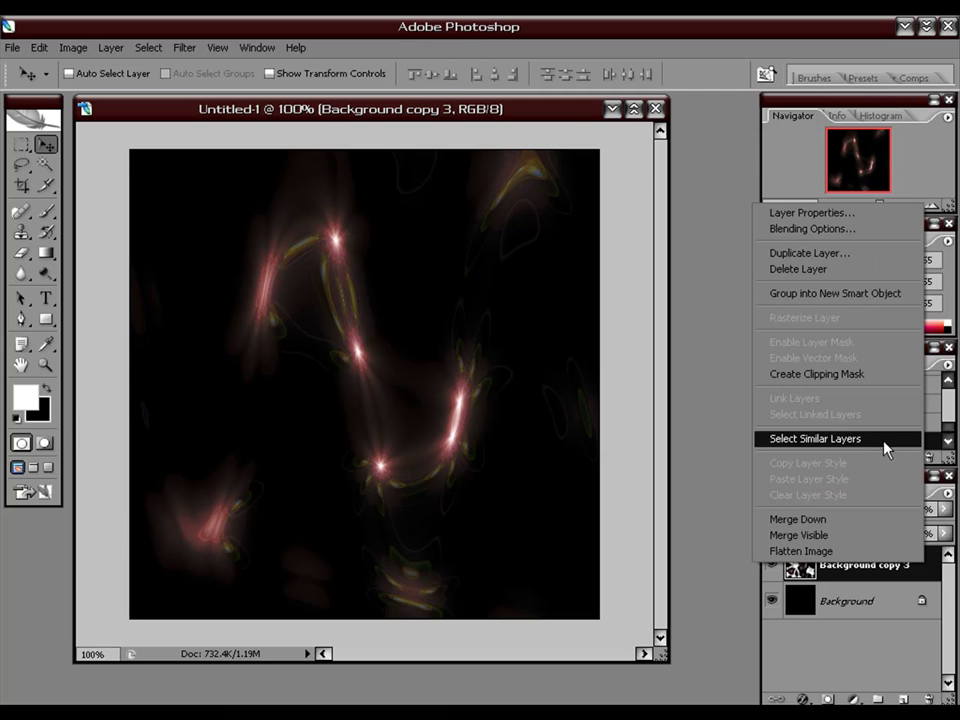
left_click(910, 585)
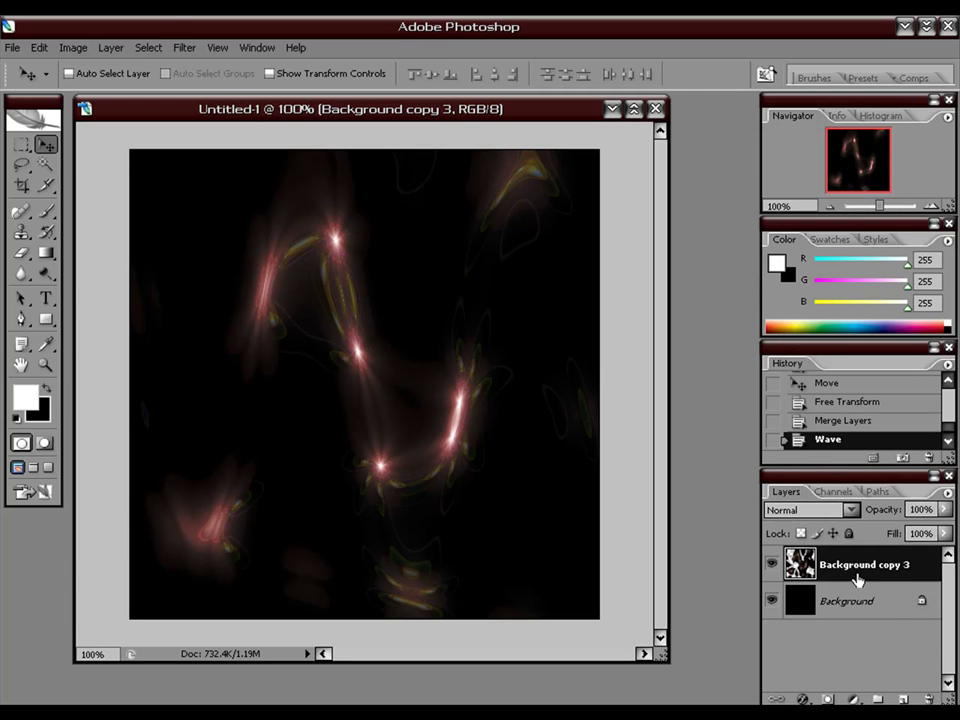
Distort the merged flare layer with a Twirl filter at an angle of 380°
left_click(184, 47)
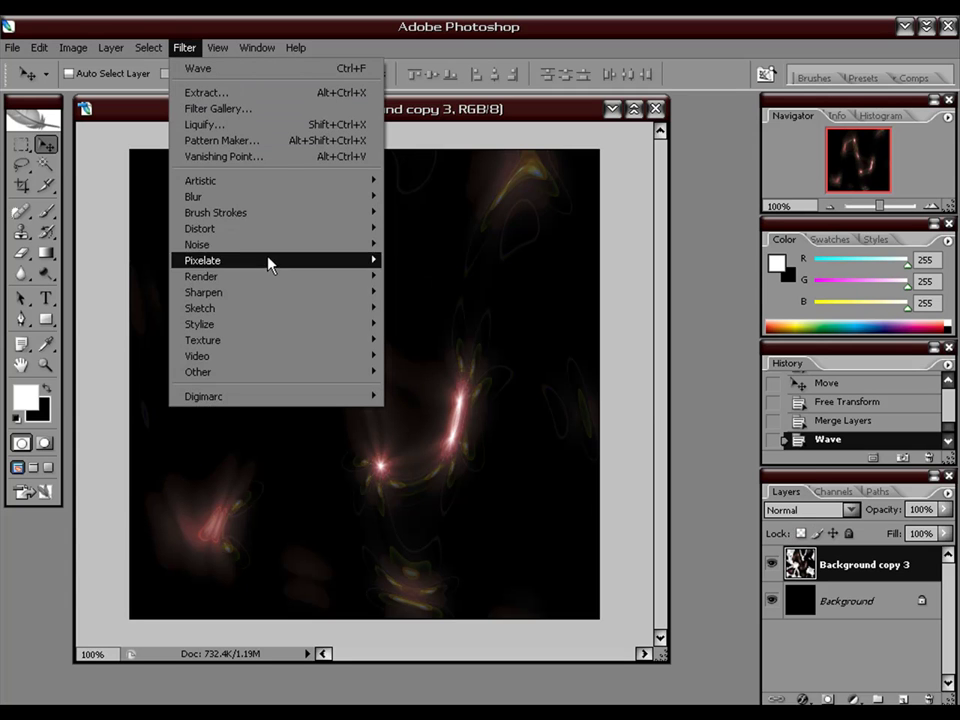
mouse_move(268, 277)
mouse_move(265, 229)
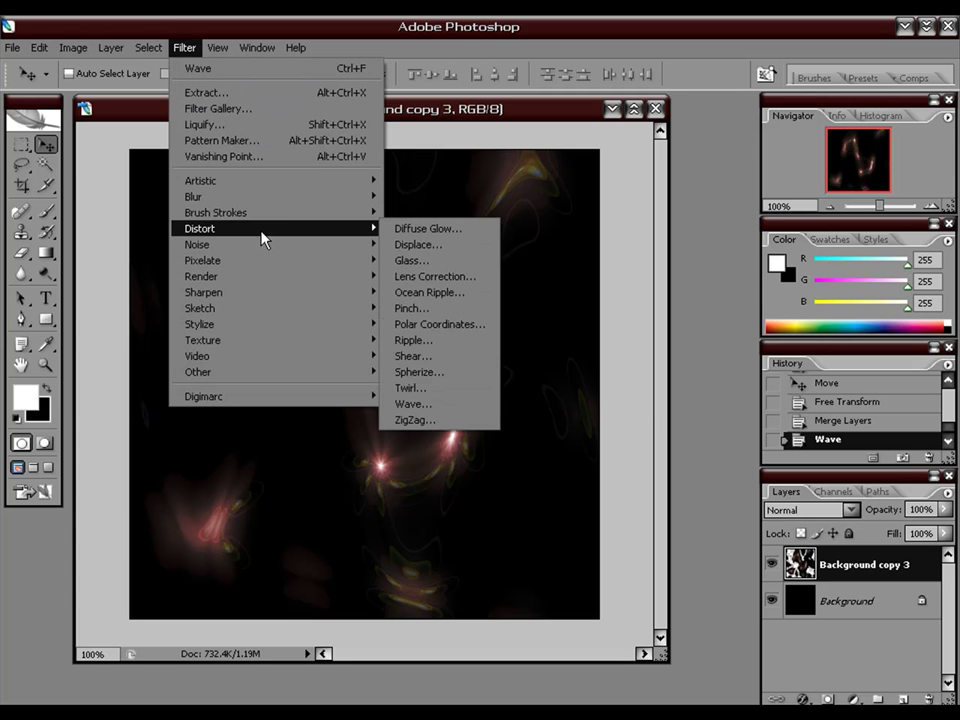
left_click(458, 399)
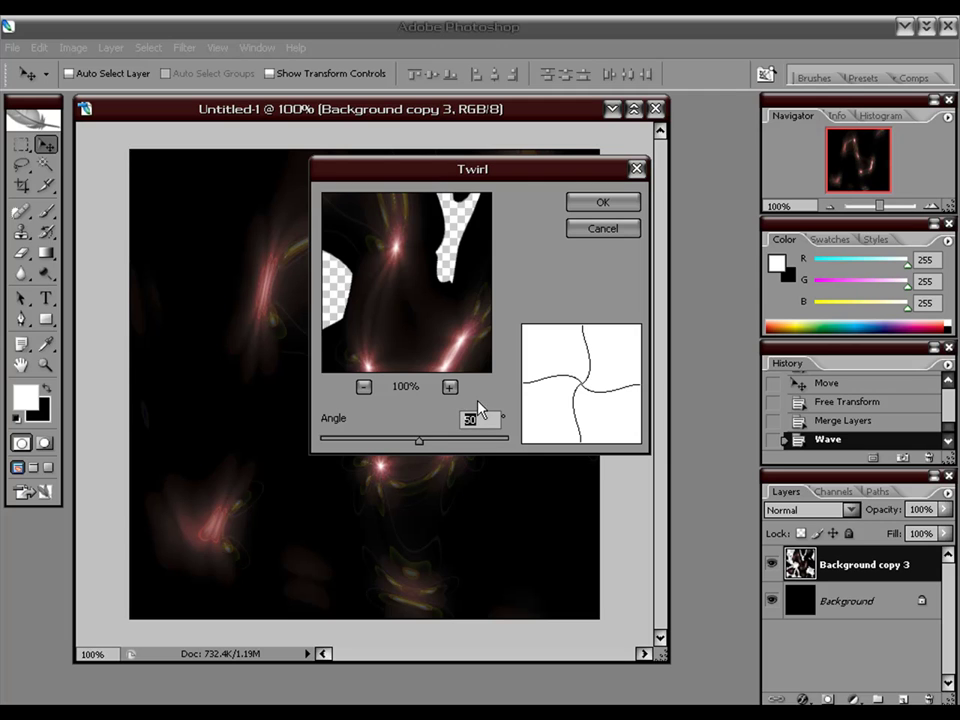
key("BackSpace")
type("380")
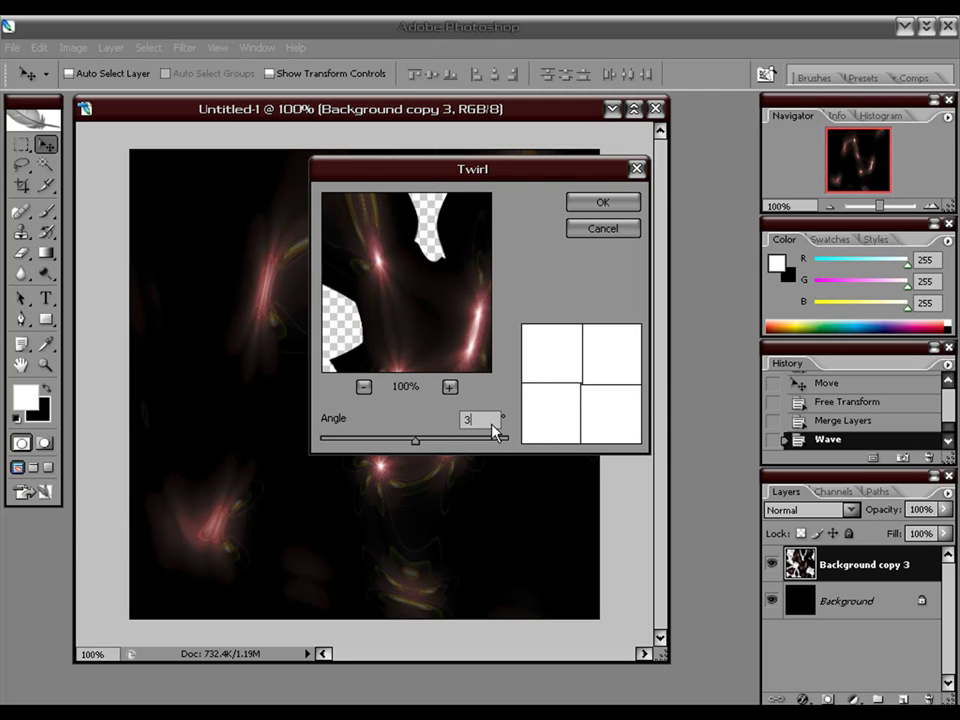
left_click(606, 205)
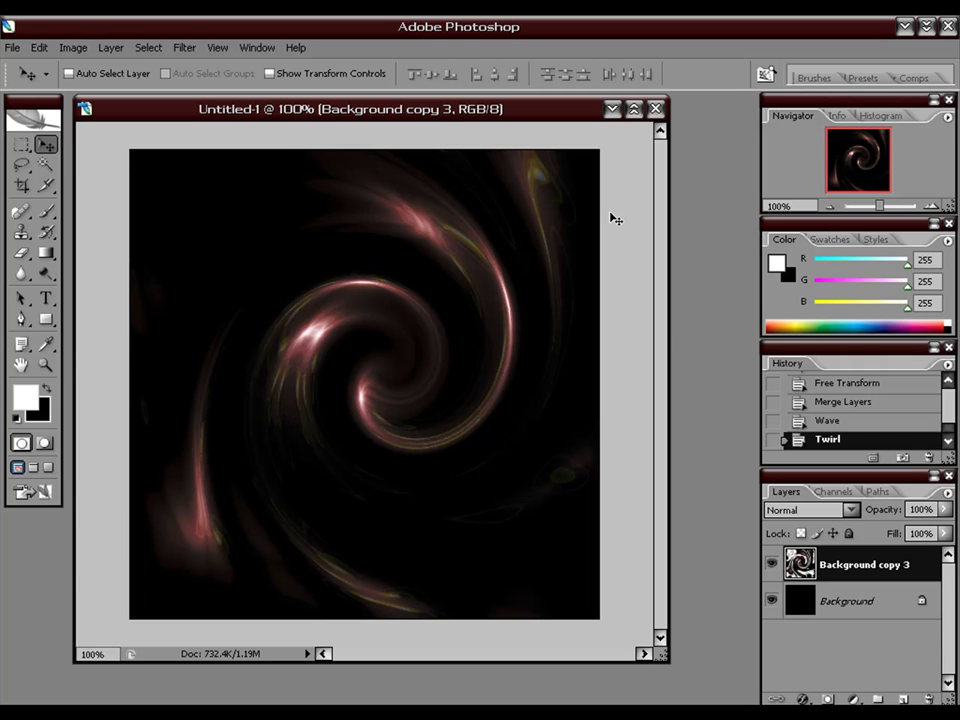
Duplicate the twirled layer as Background copy 4 and set the duplicate's blend mode to Lighten
right_click(928, 575)
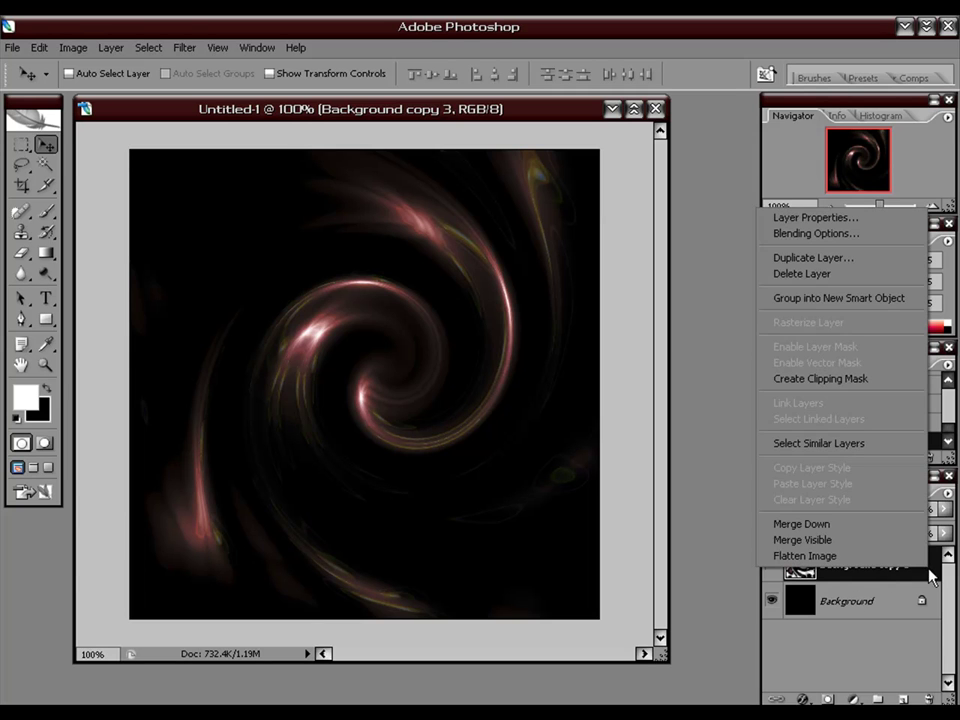
left_click(880, 257)
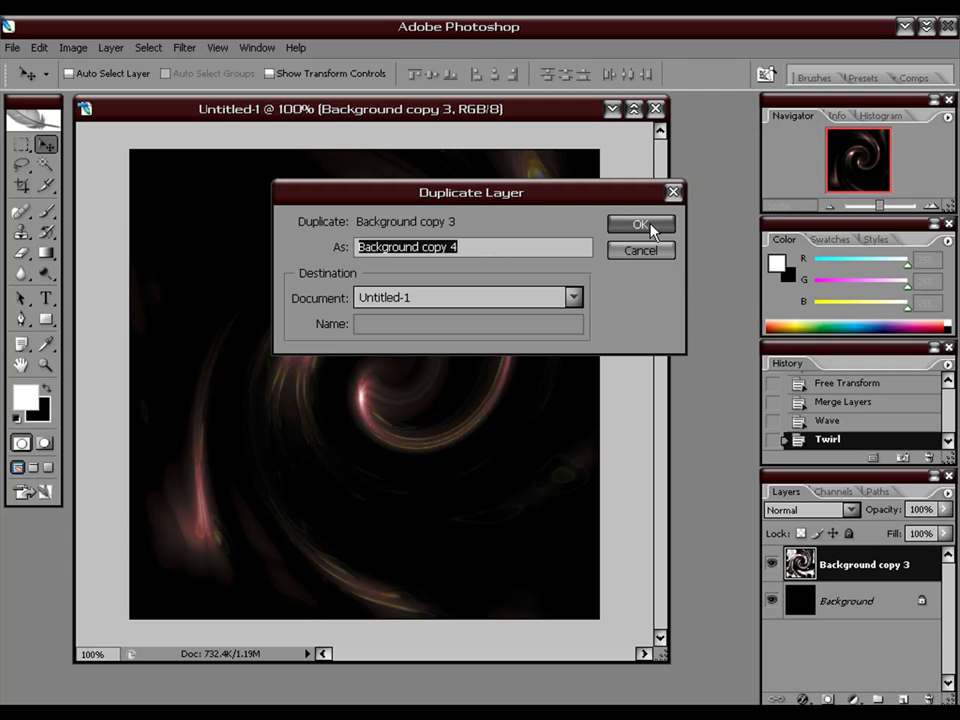
left_click(651, 231)
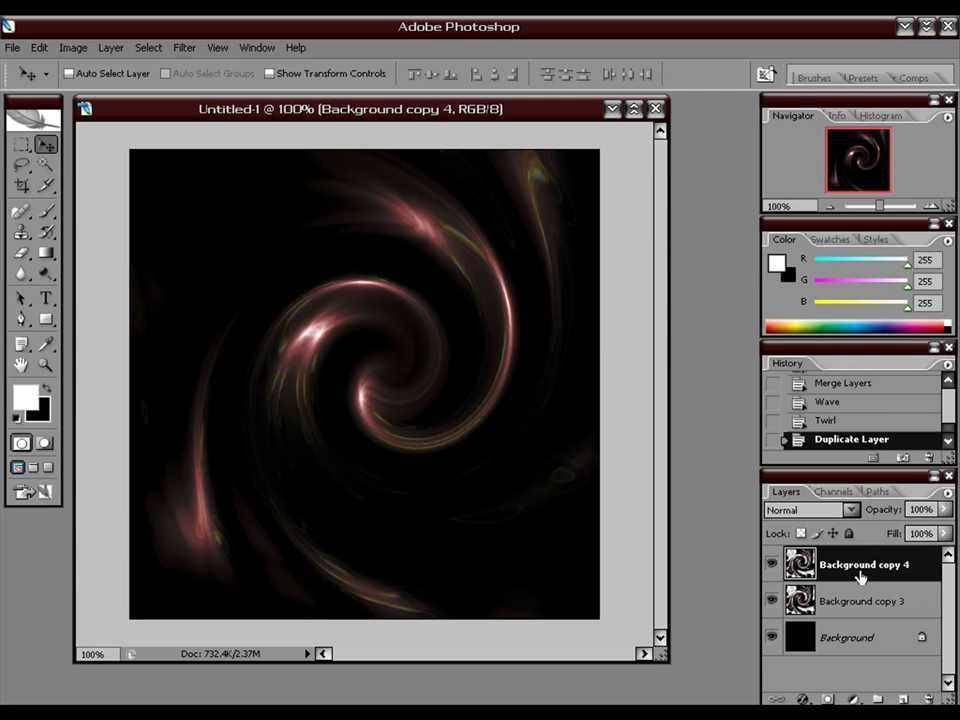
left_click(177, 48)
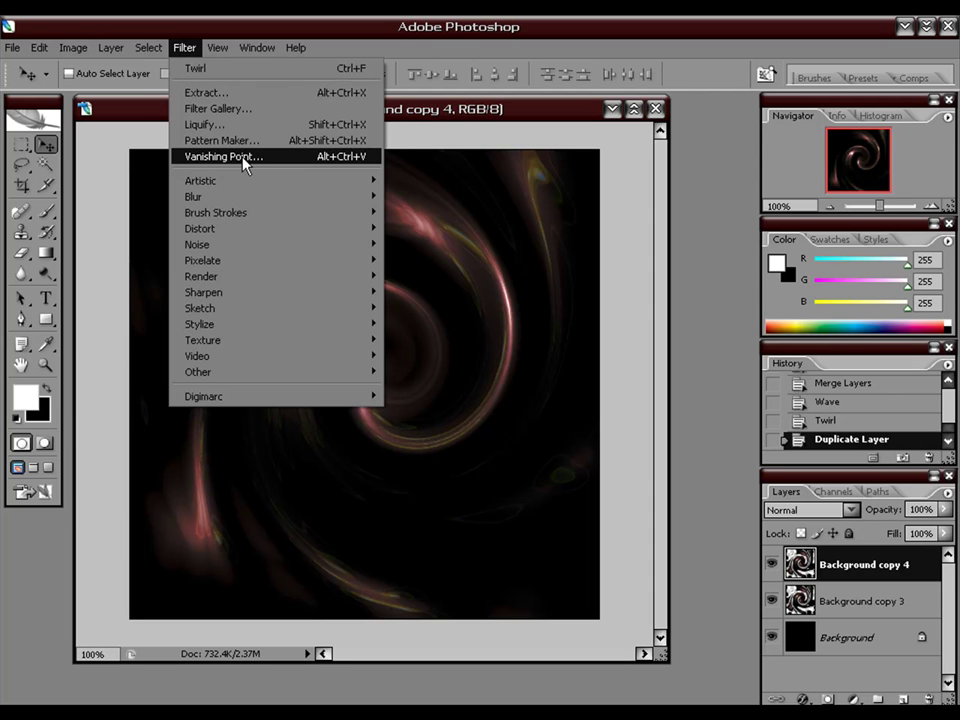
key("ctrl+f")
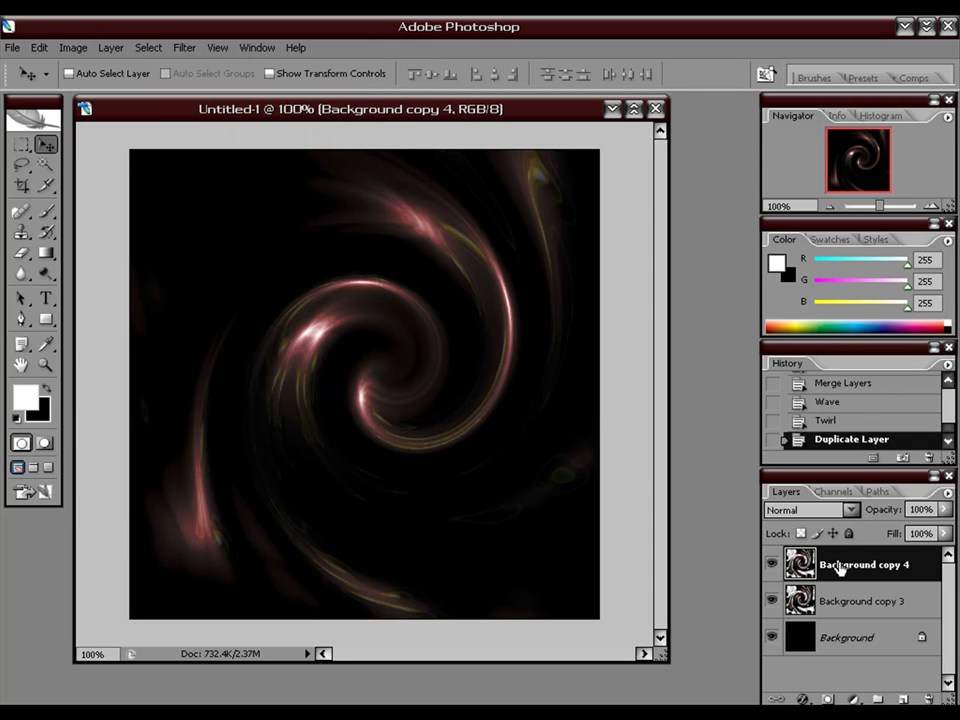
left_click(845, 511)
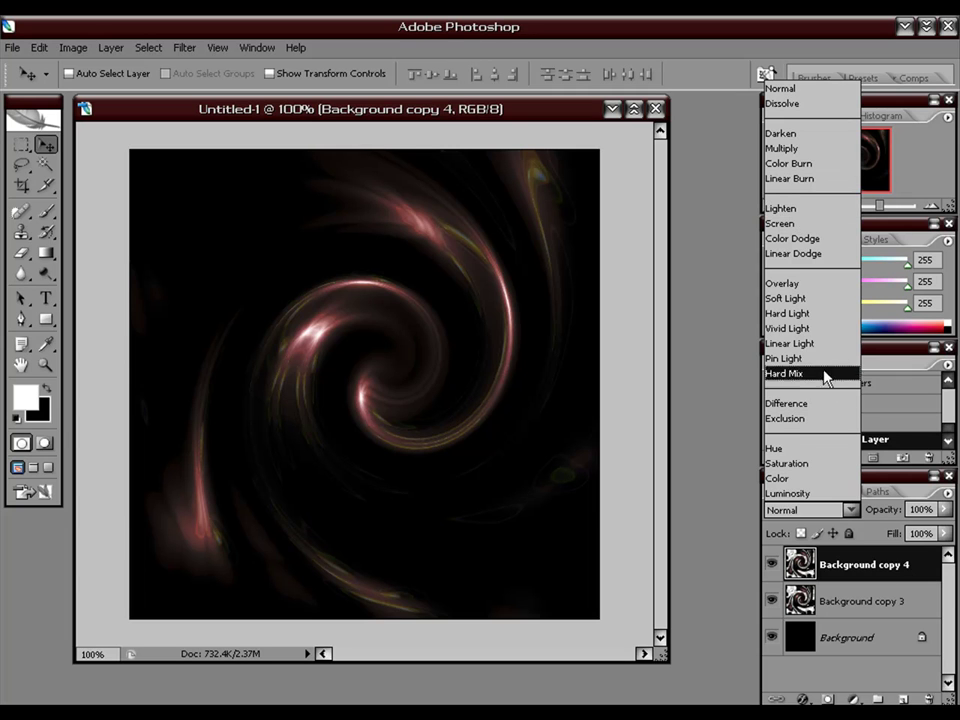
left_click(782, 209)
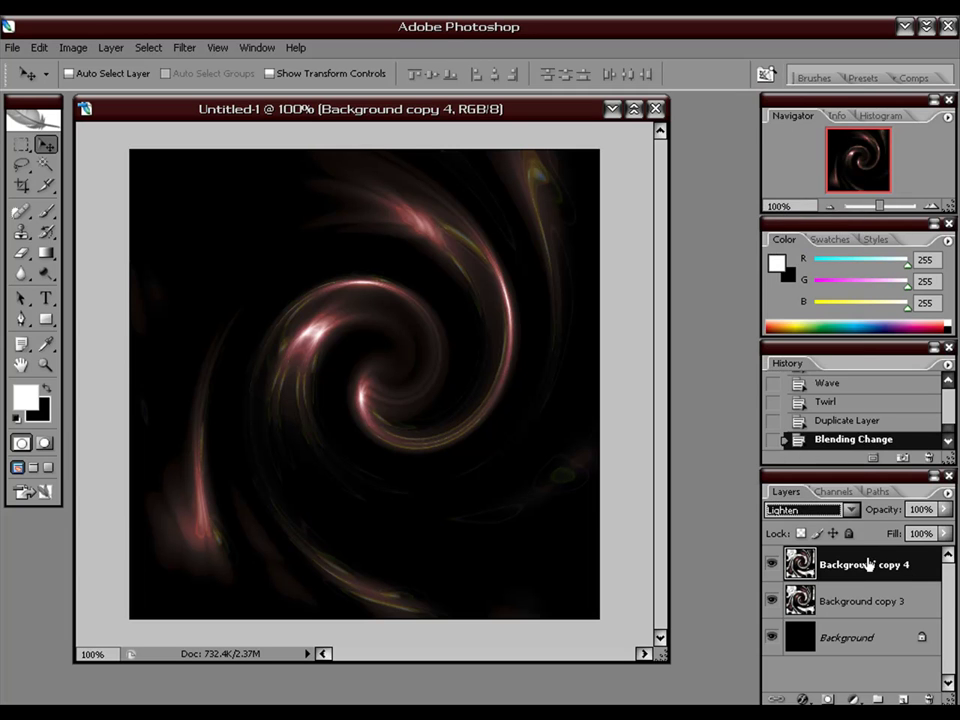
Rotate the Background copy 4 layer 90° counterclockwise
left_click(40, 48)
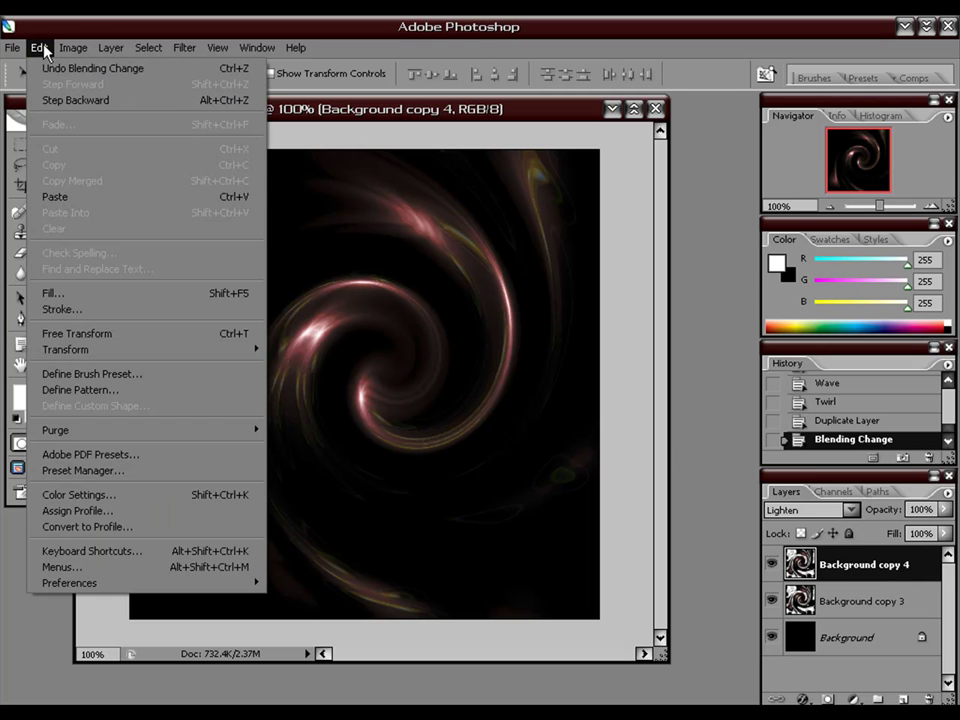
mouse_move(148, 352)
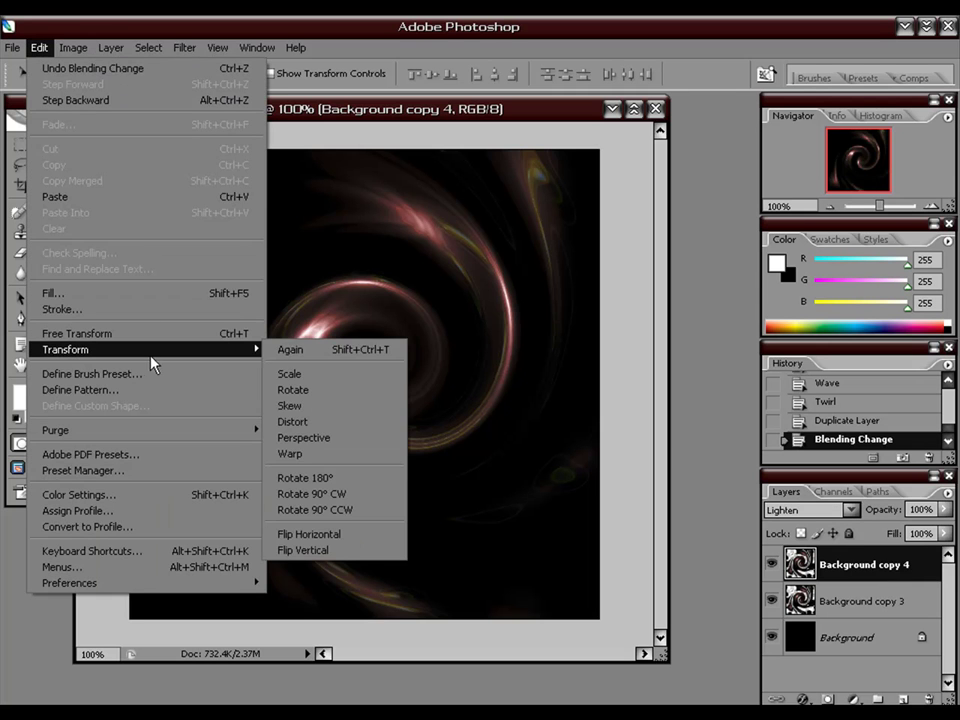
left_click(395, 509)
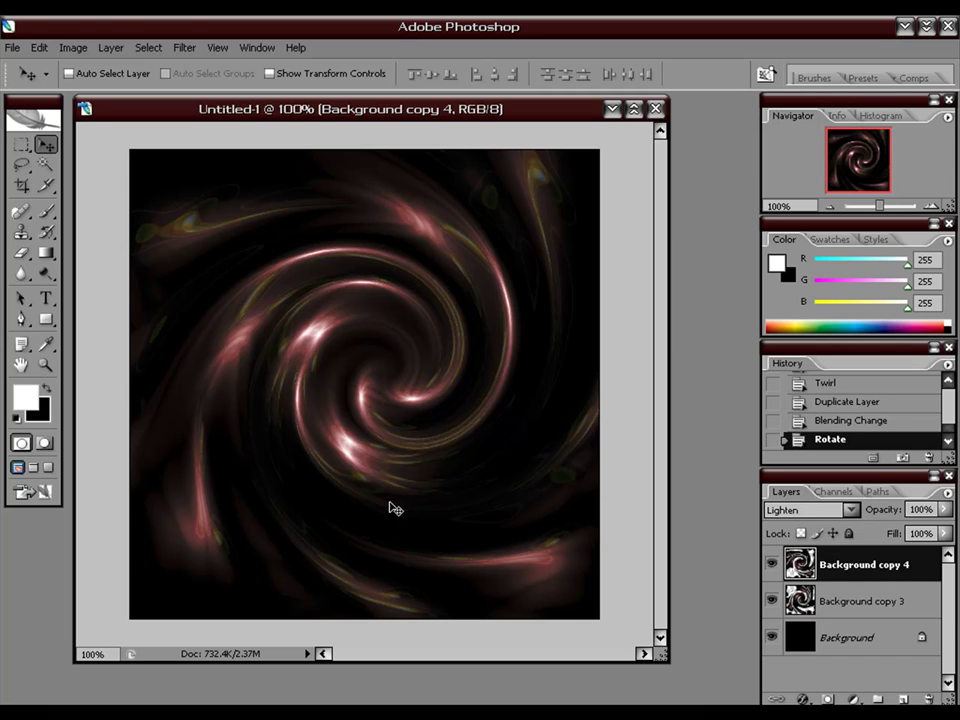
Duplicate the rotated layer as Background copy 5 and distort the duplicate with a Twirl filter at -300°
right_click(850, 566)
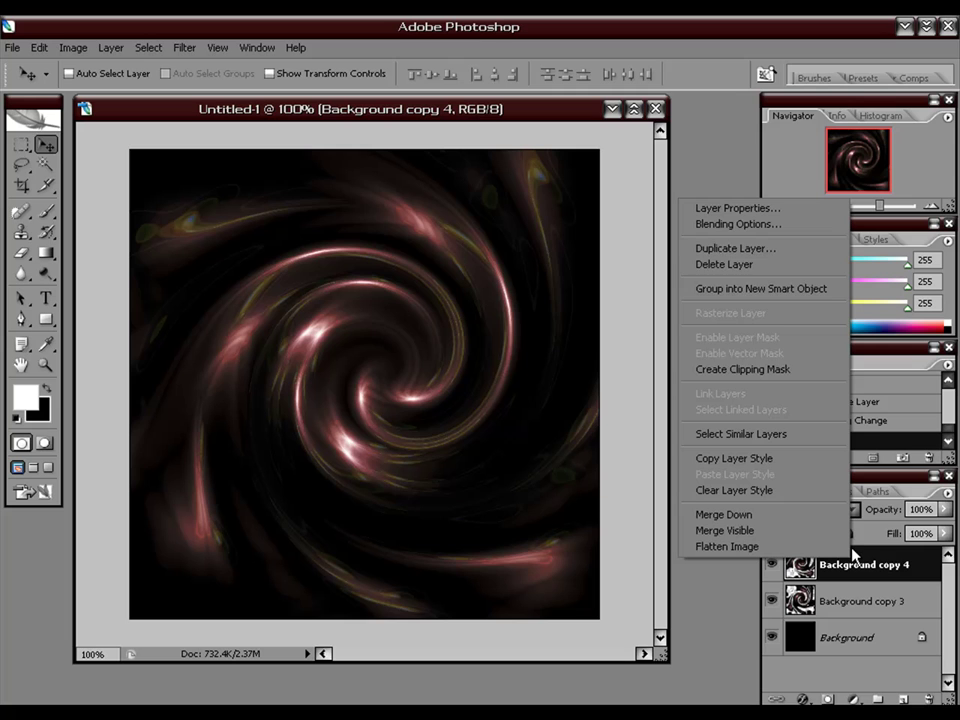
left_click(783, 251)
left_click(643, 226)
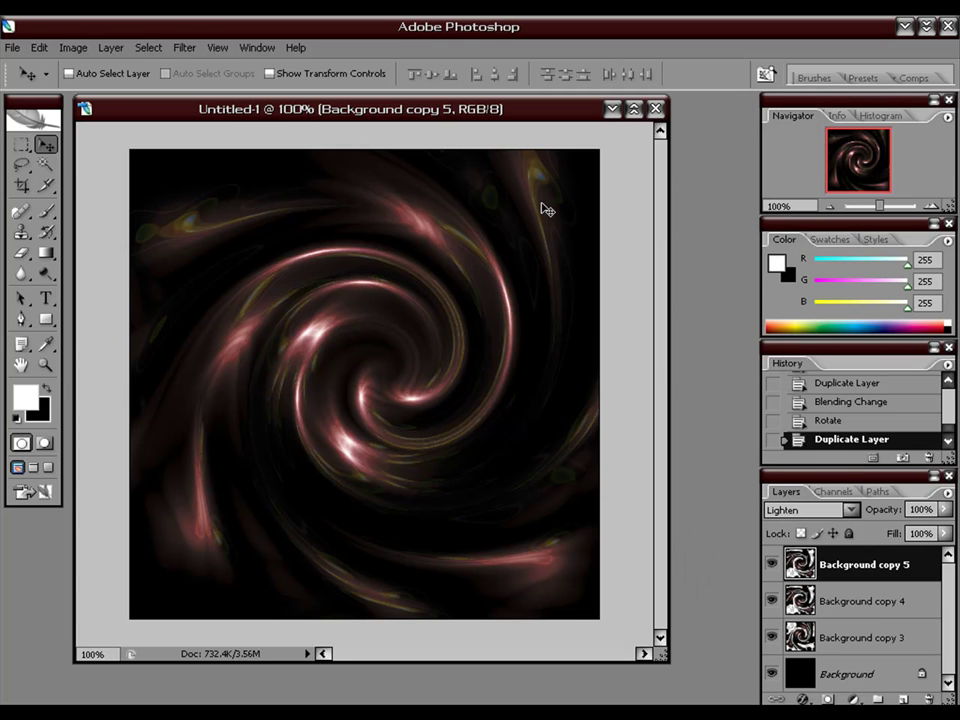
left_click(193, 52)
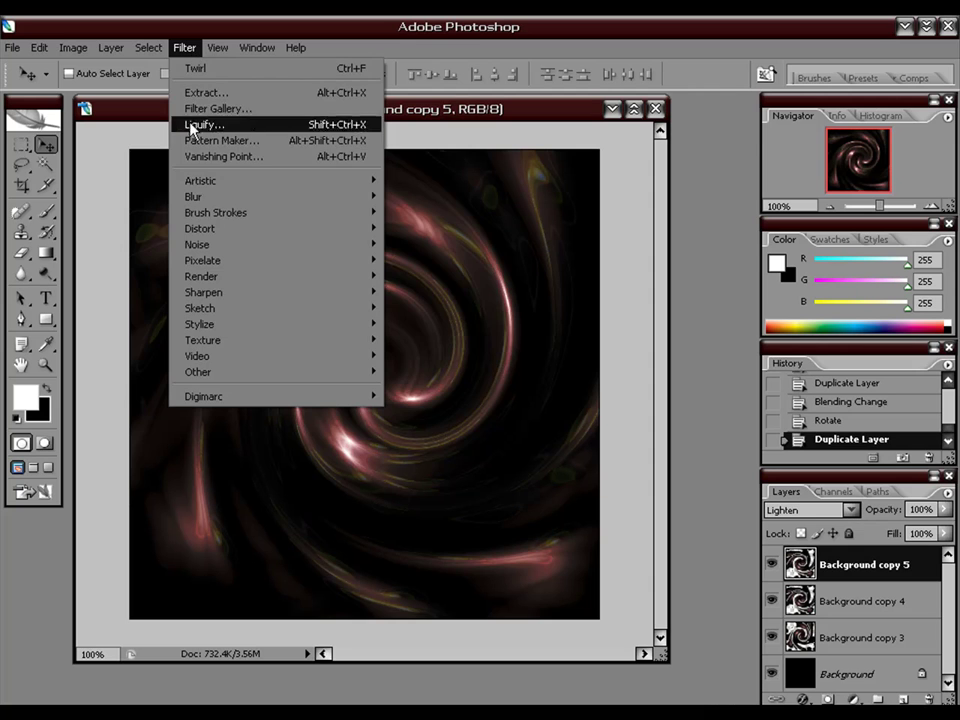
mouse_move(224, 238)
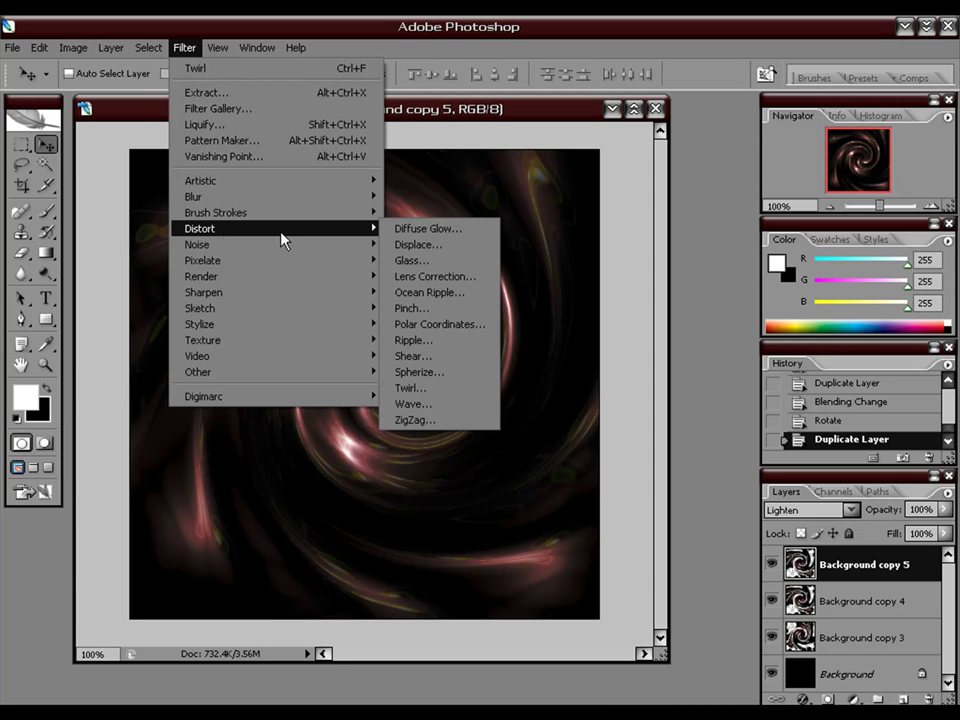
left_click(470, 388)
type("-30")
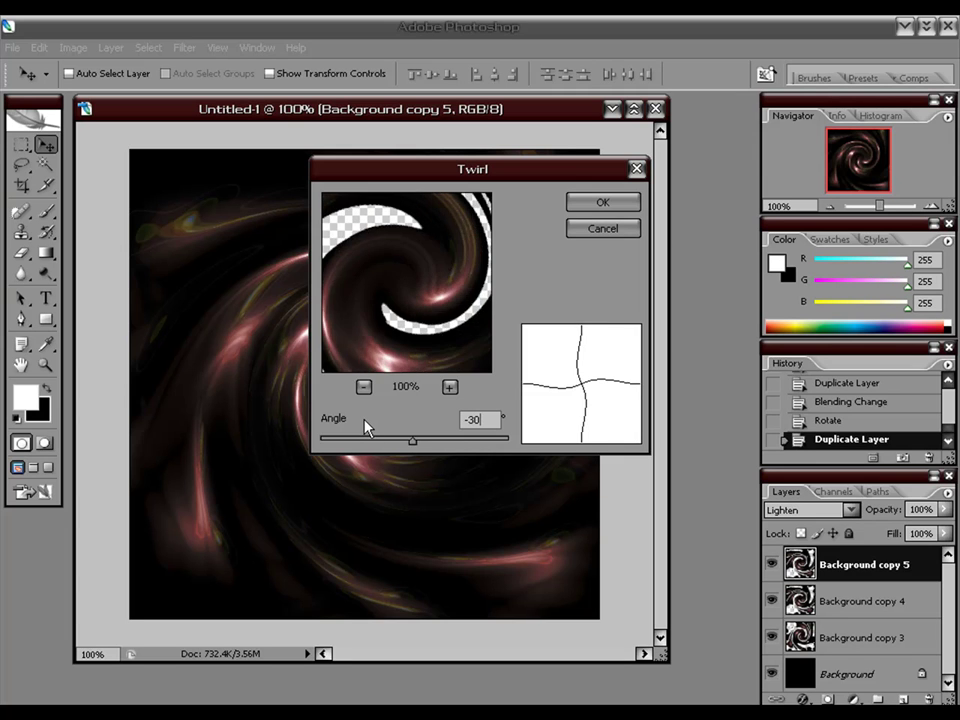
type("0")
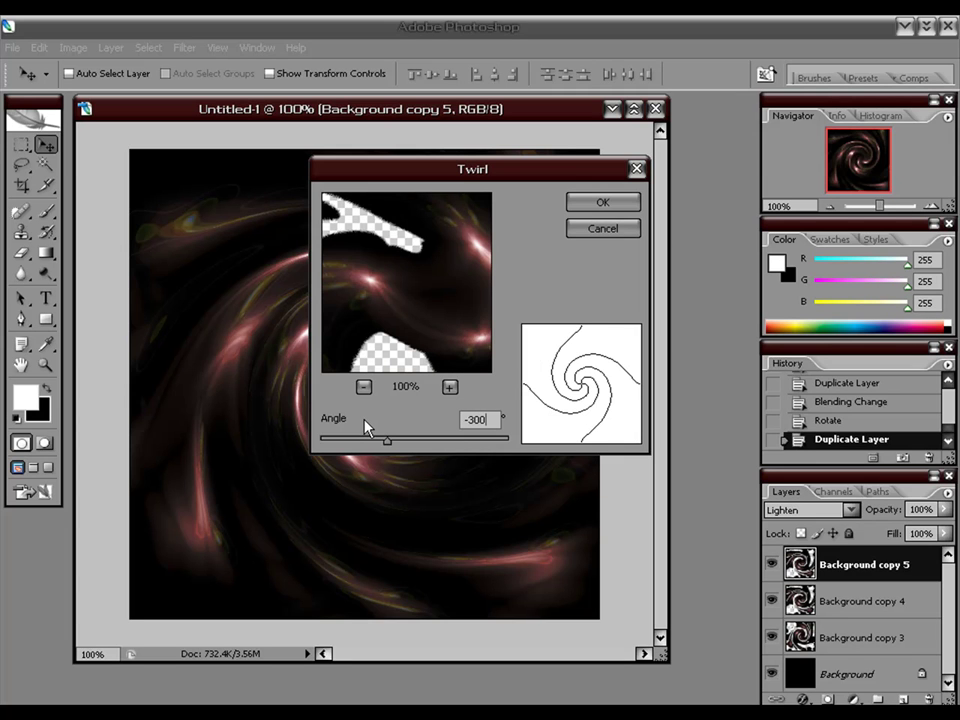
key("Return")
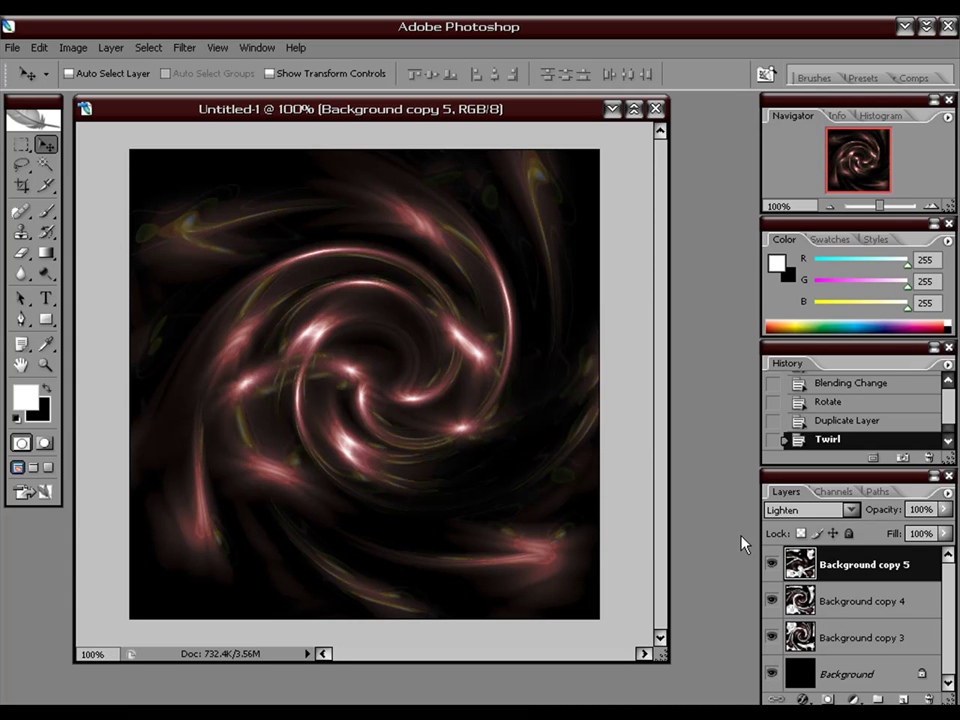
Merge the Background copy 5, Background copy 4 and Background copy 3 layers into one swirl layer
left_click(844, 568, "ctrl")
left_click(842, 567)
left_click(842, 601, "shift")
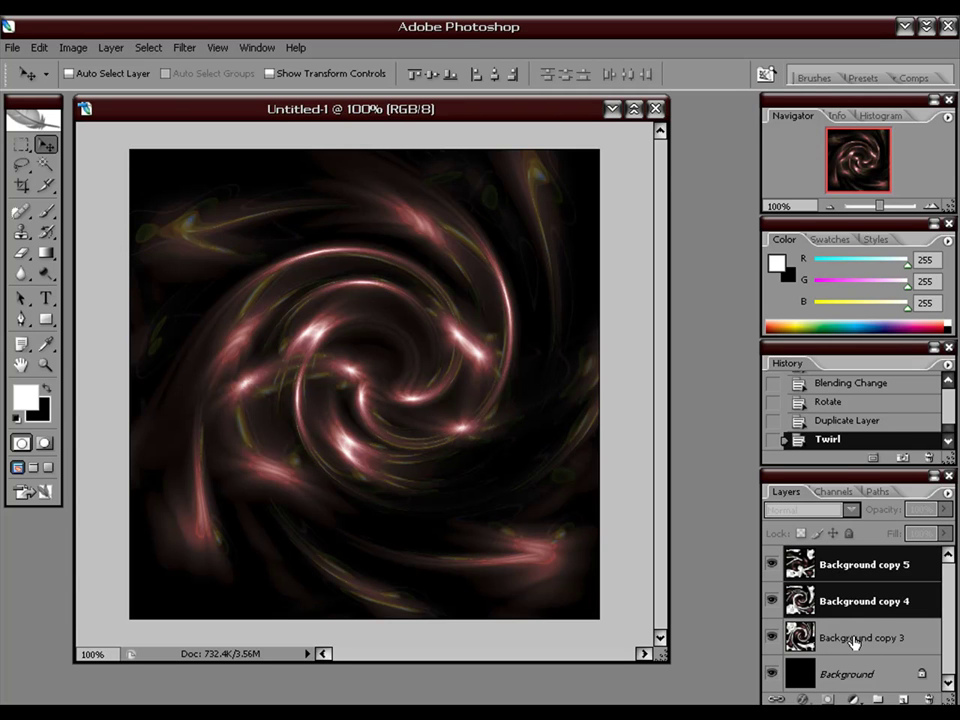
left_click(852, 638, "shift")
right_click(853, 643)
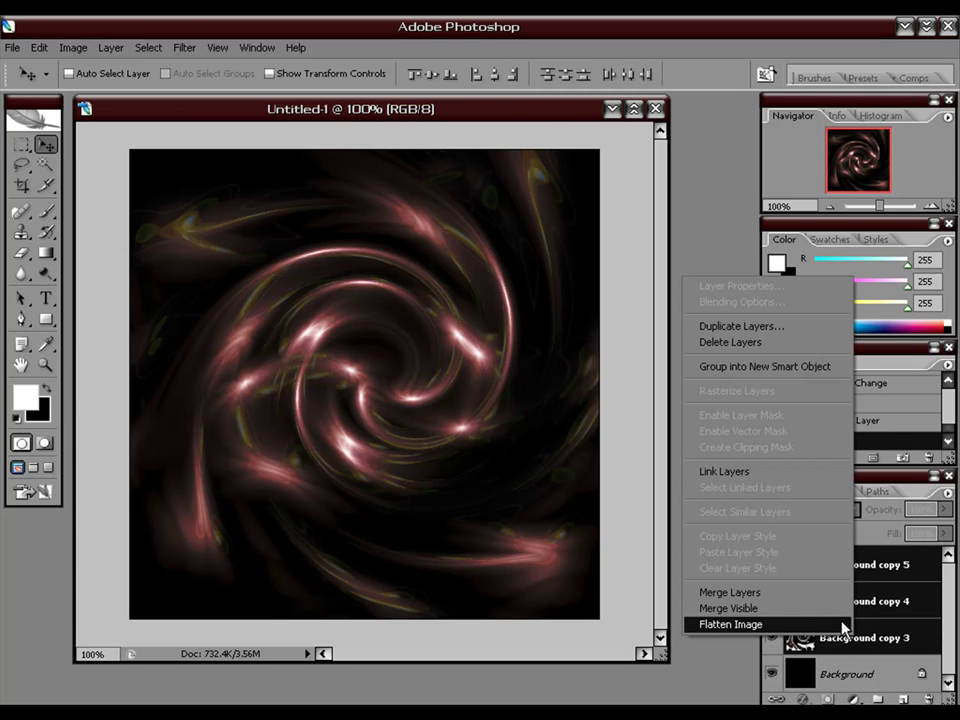
left_click(792, 597)
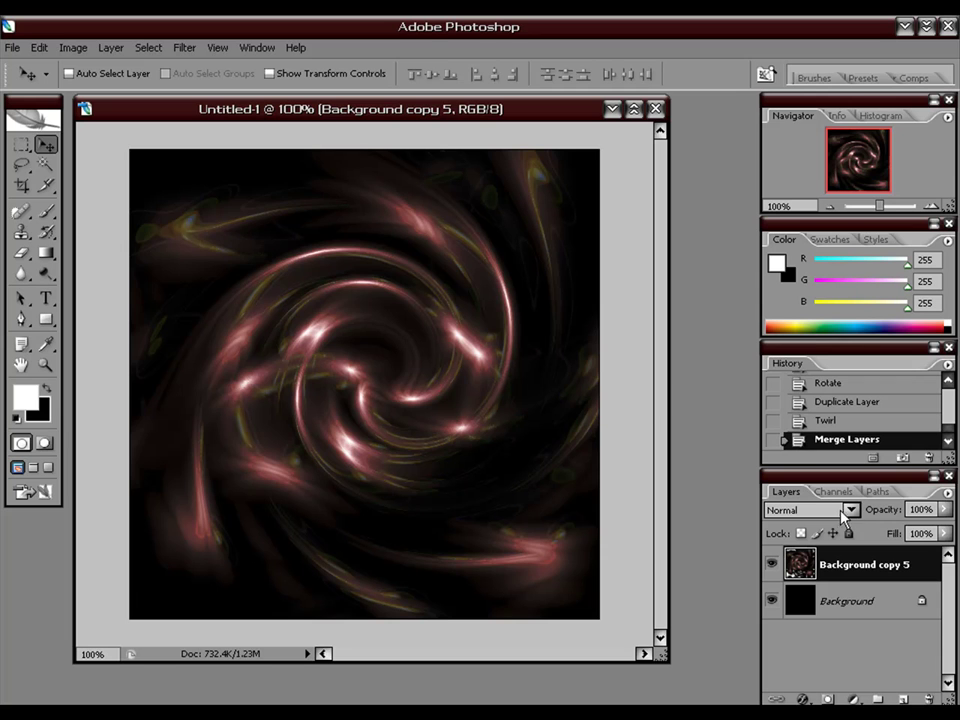
Open the Hue/Saturation adjustment for the merged swirl layer
left_click(38, 48)
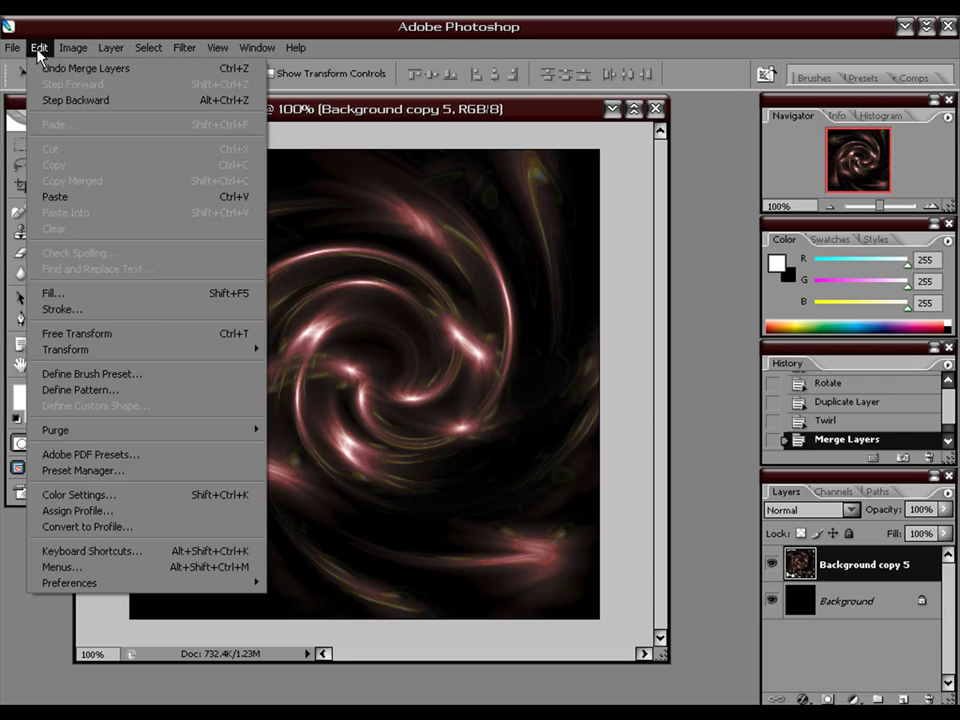
mouse_move(73, 48)
mouse_move(118, 92)
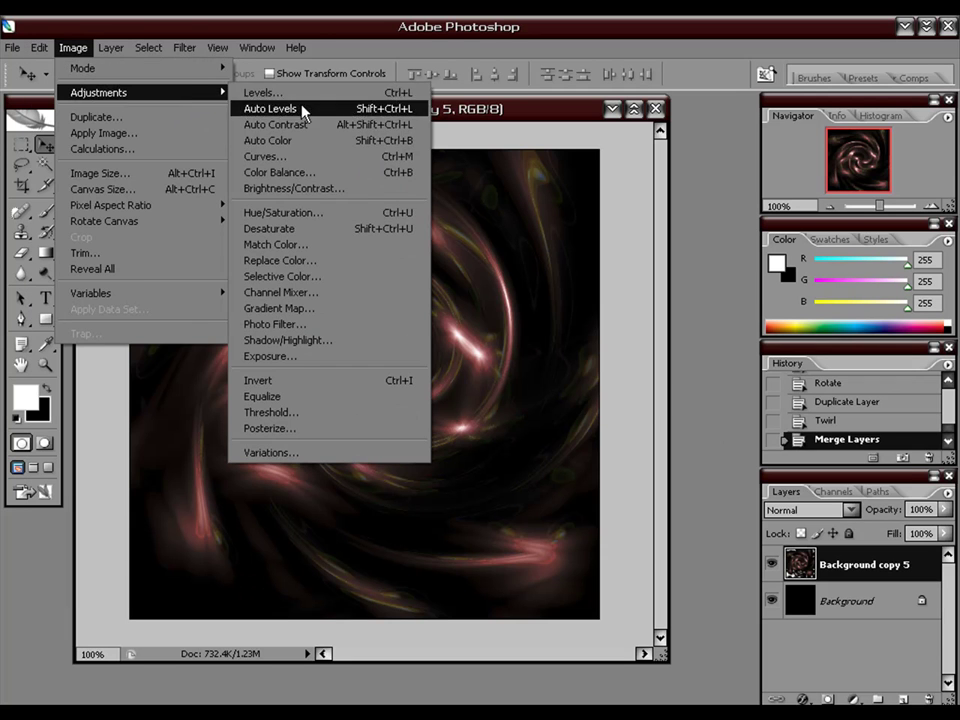
left_click(340, 213)
left_click(515, 305)
key("BackSpace")
type("204")
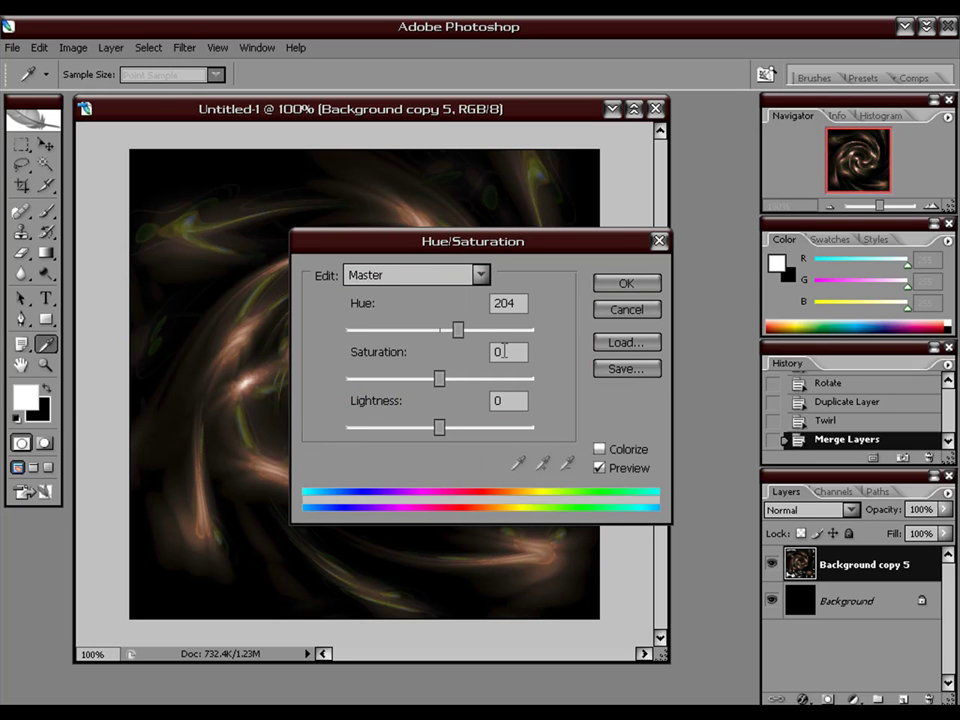
left_click(505, 351)
left_click(472, 298)
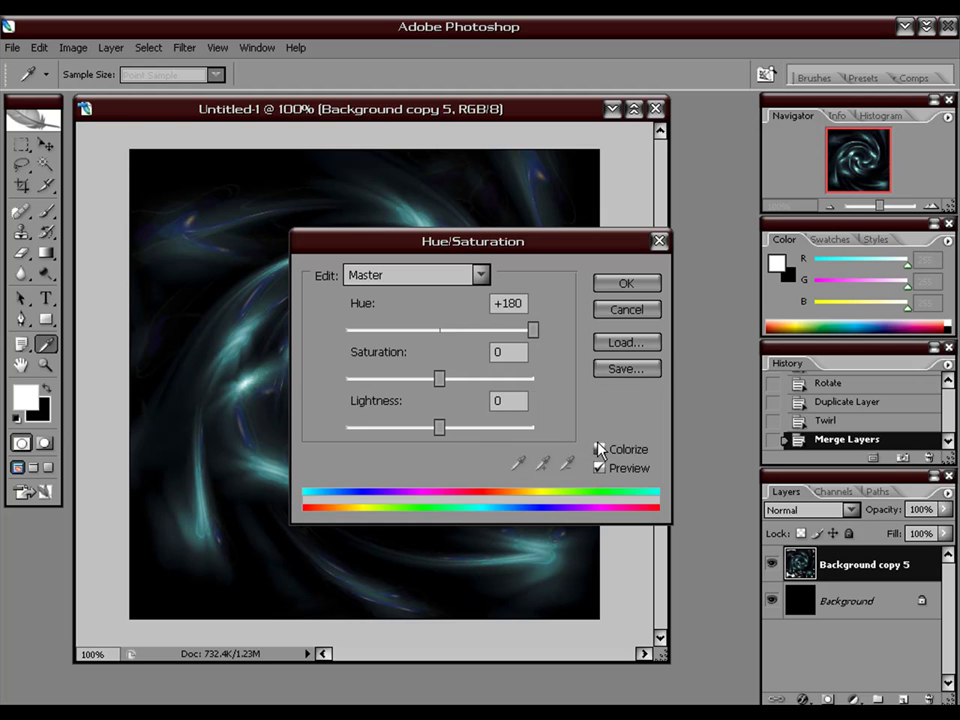
left_click_drag(535, 329, 495, 331)
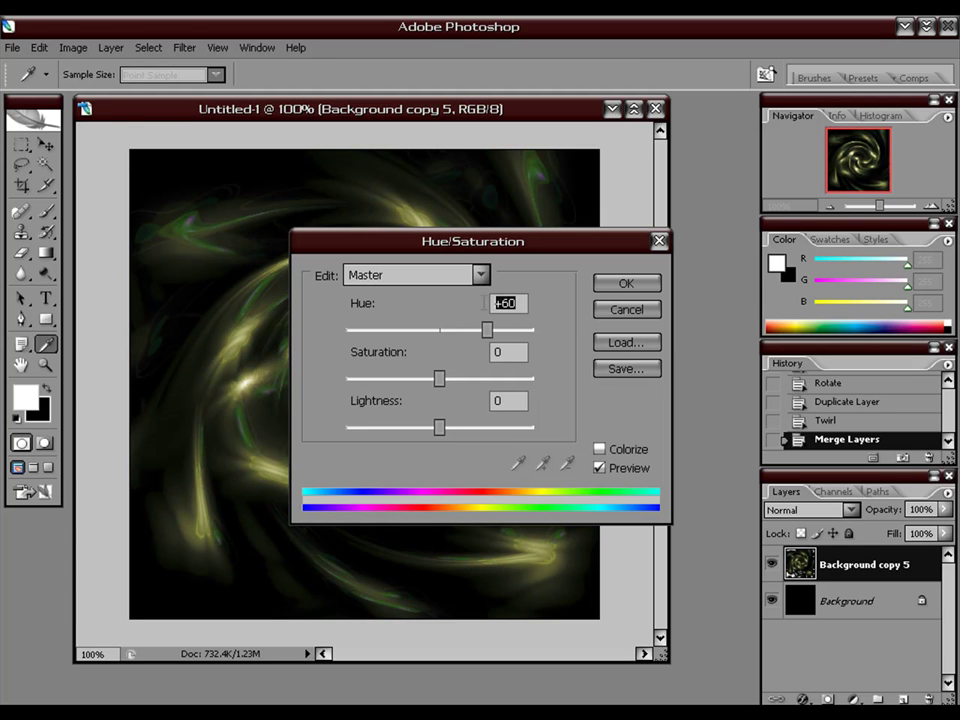
Colorize the merged swirl layer blue with hue 204, saturation 65 and lightness +15
left_click(602, 447)
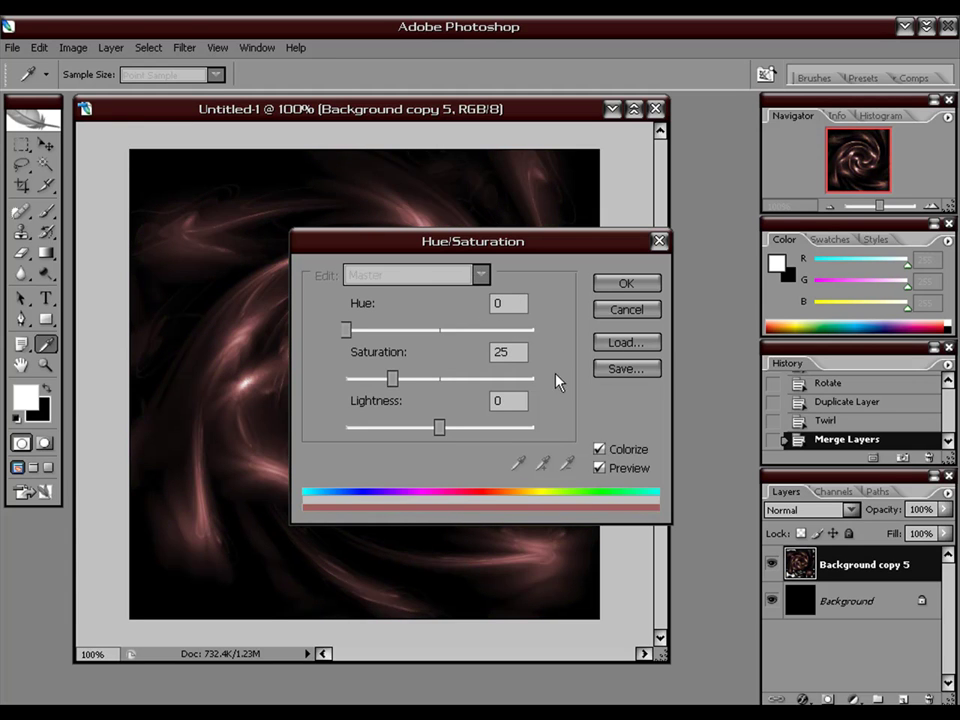
type("204")
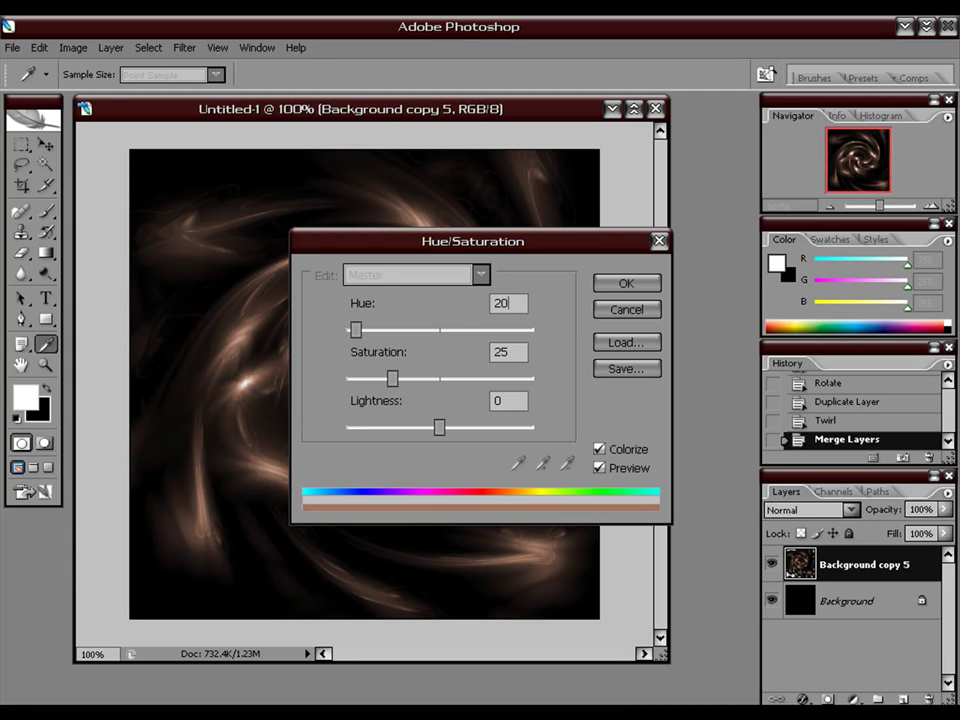
key("Tab")
key("BackSpace")
type("65")
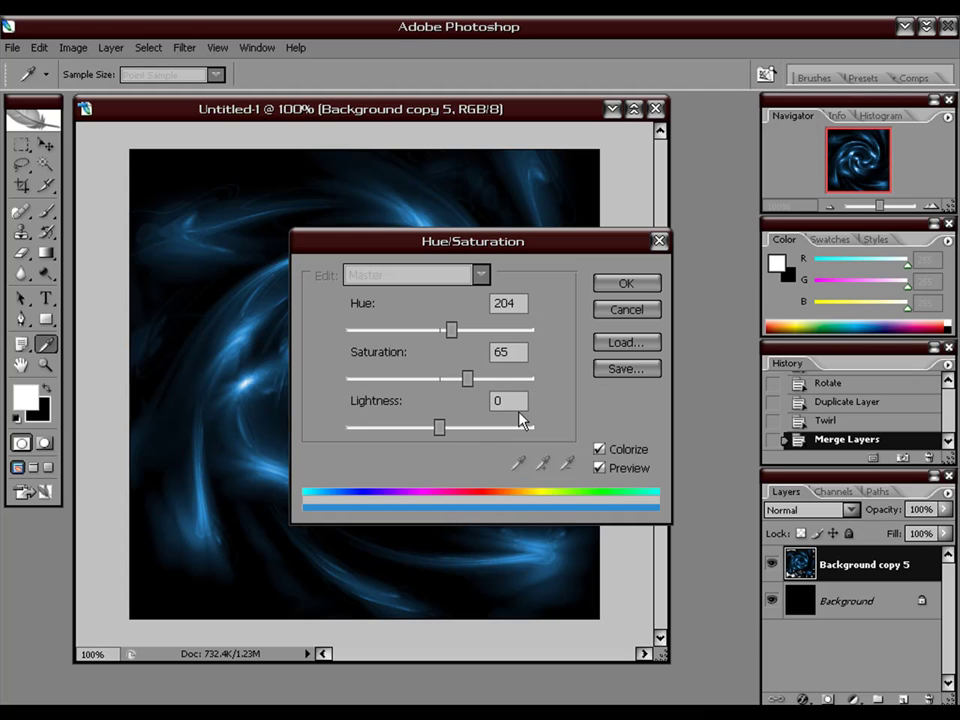
type("+15")
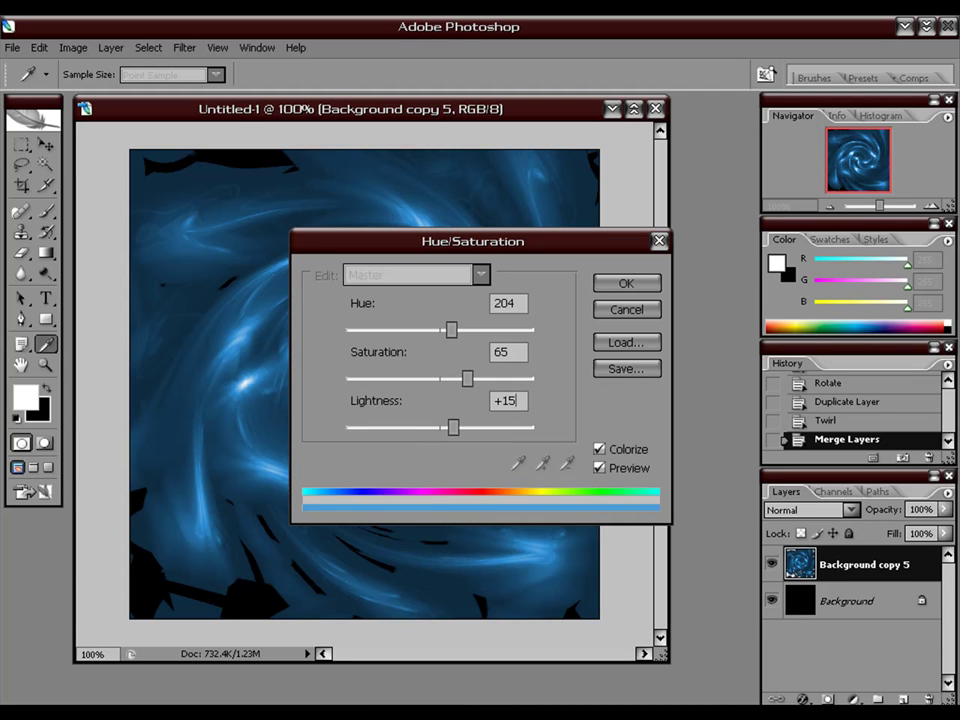
left_click(628, 285)
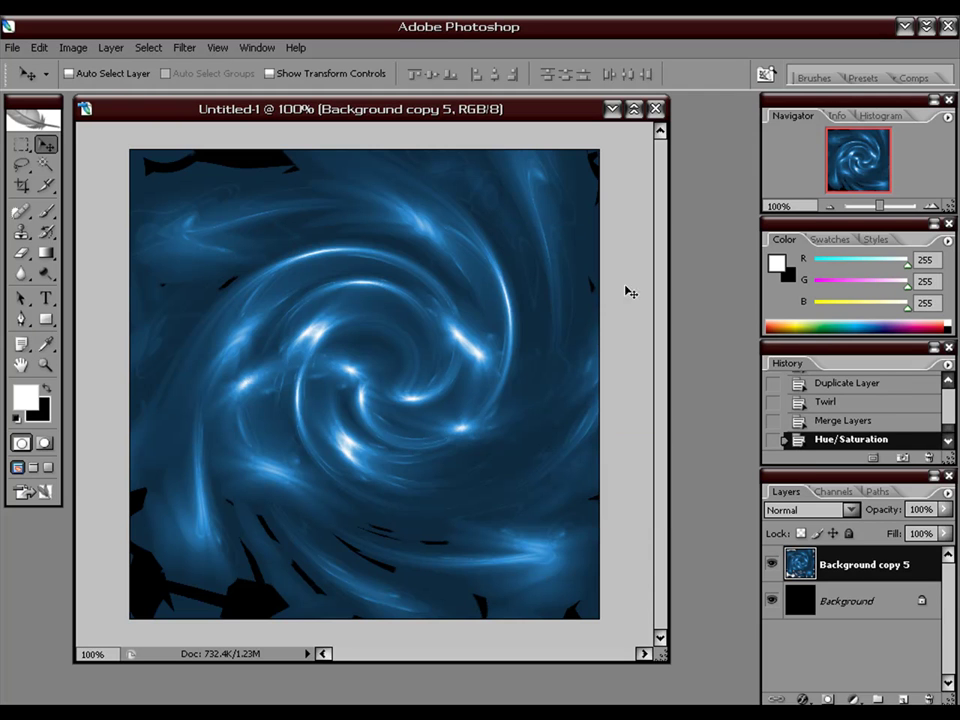